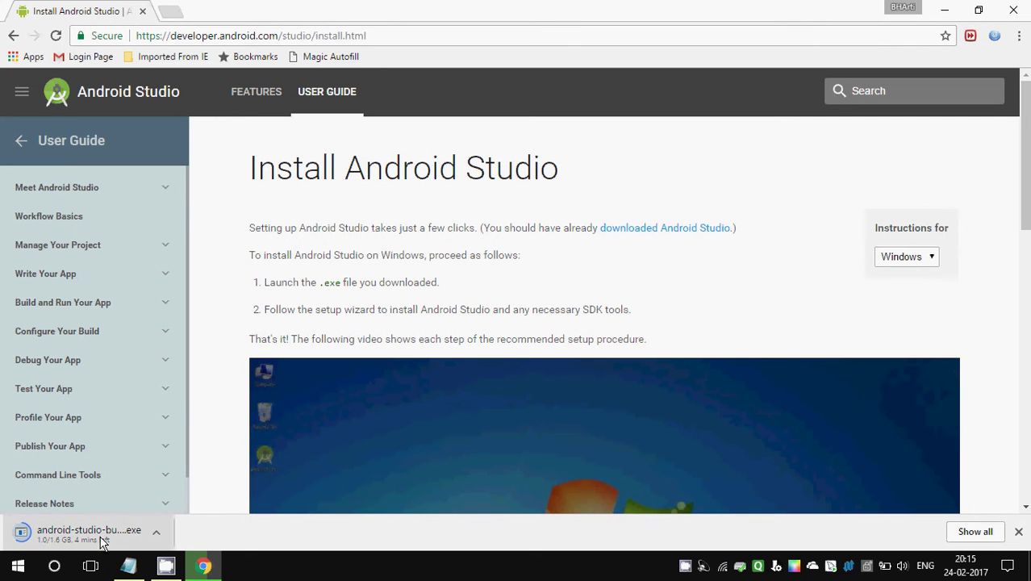
scroll(305, 419, "down", 5)
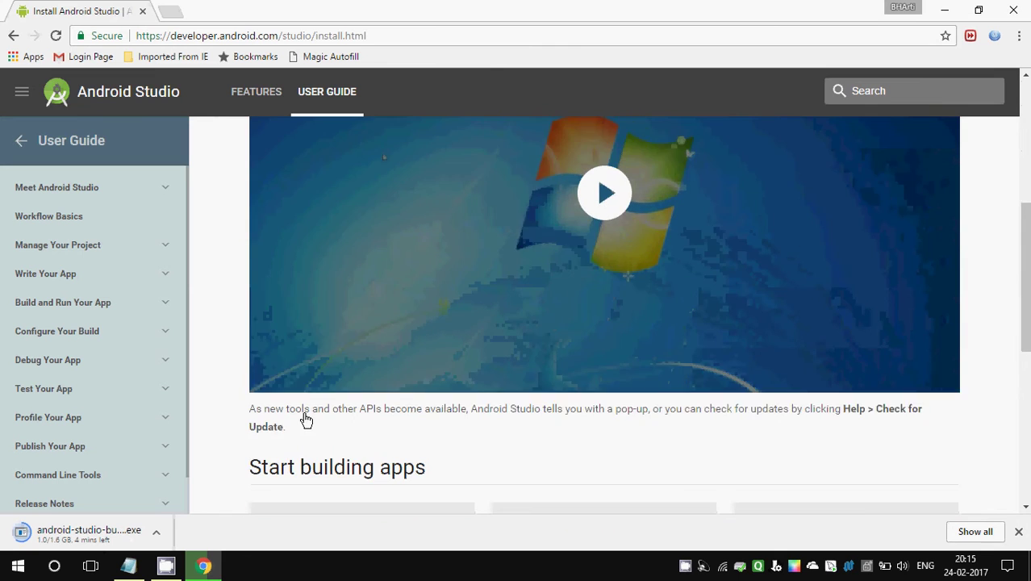
scroll(304, 419, "down", 4)
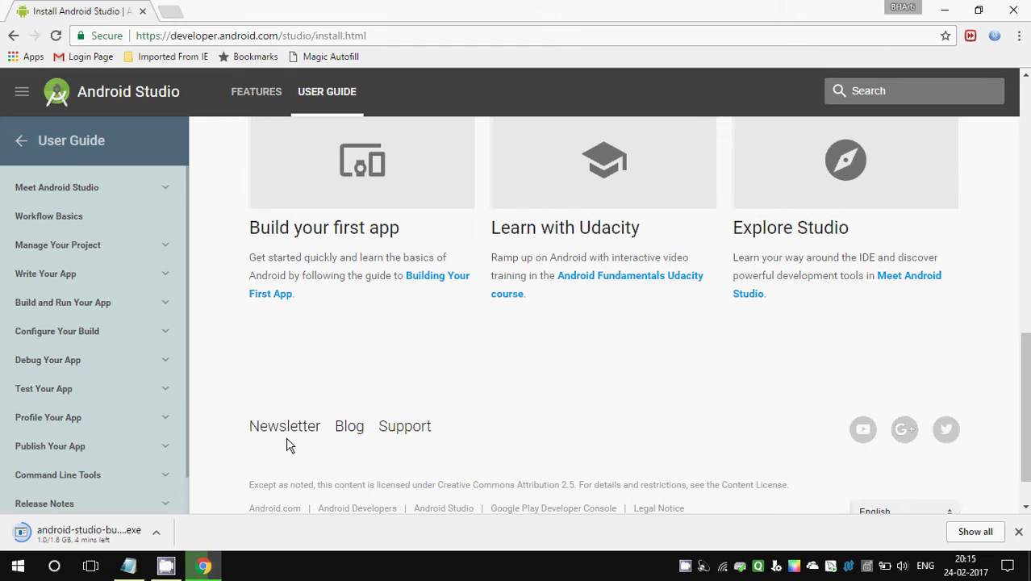
scroll(290, 445, "down", 1)
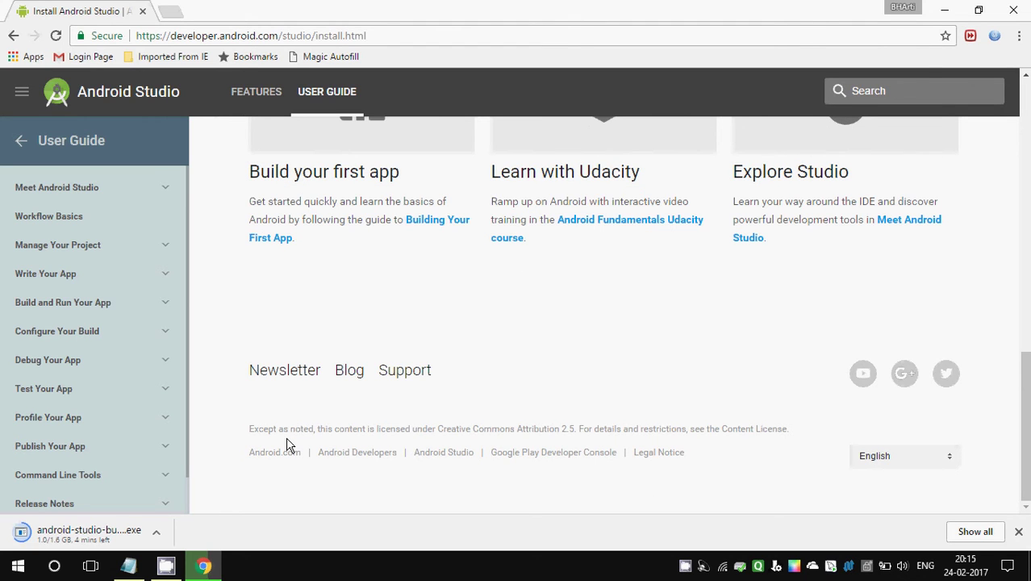
scroll(287, 443, "up", 5)
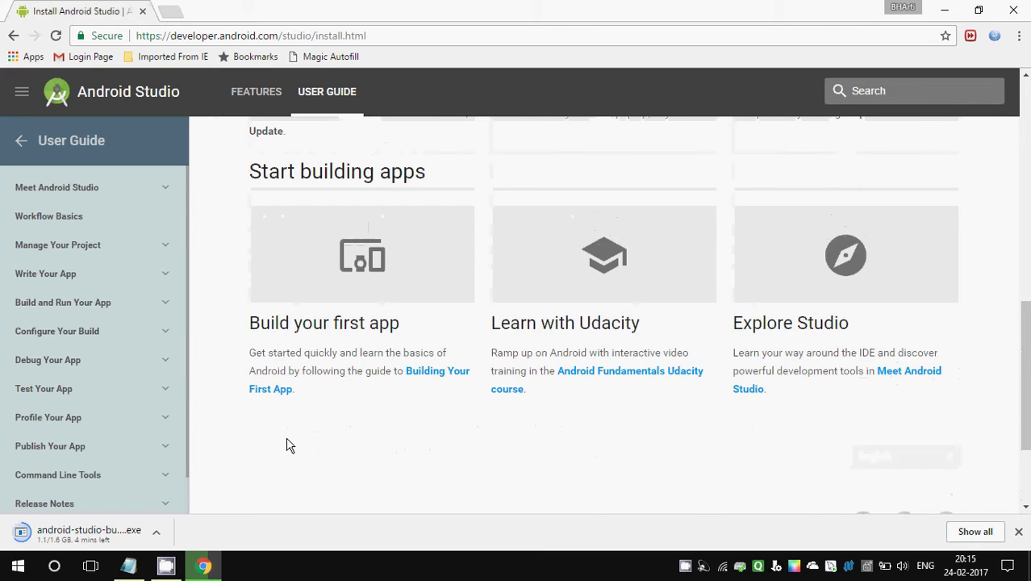
scroll(287, 444, "up", 3)
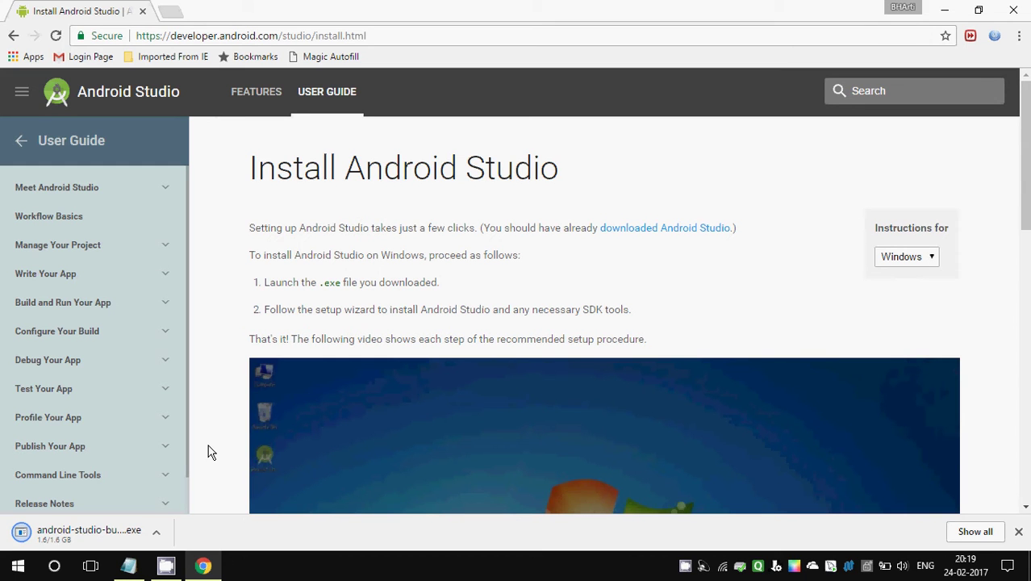
- Switch to the Notepad note and extend its line "double click on setup file" with " after downloading..."
left_click(129, 566)
left_click_drag(3, 339, 511, 362)
left_click(526, 356)
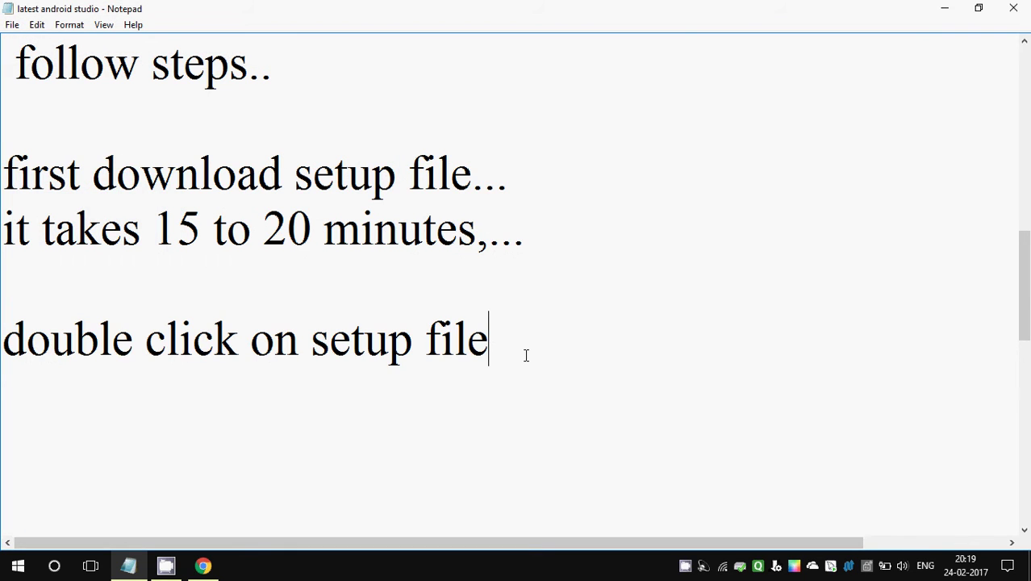
type("after")
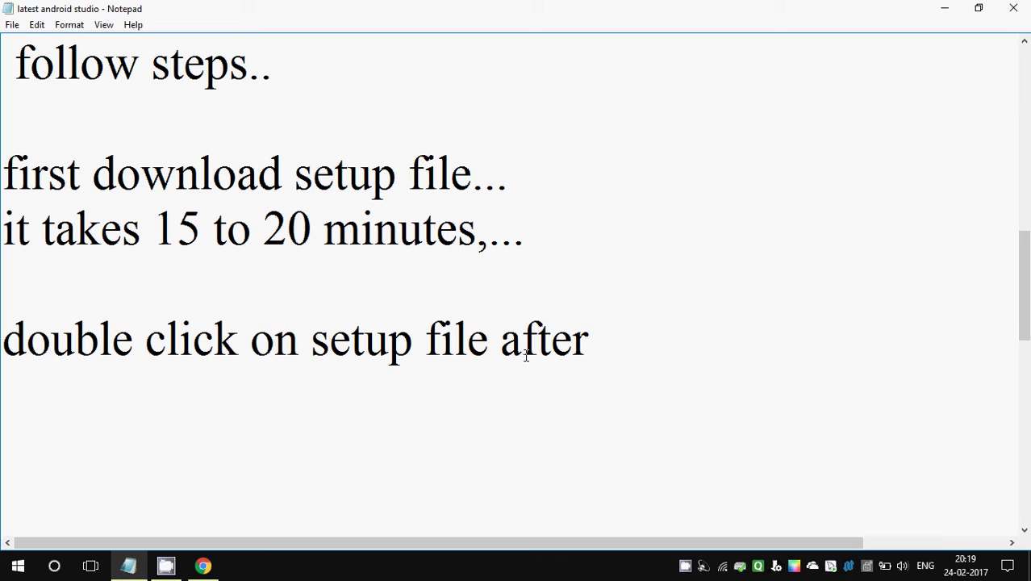
type(" don")
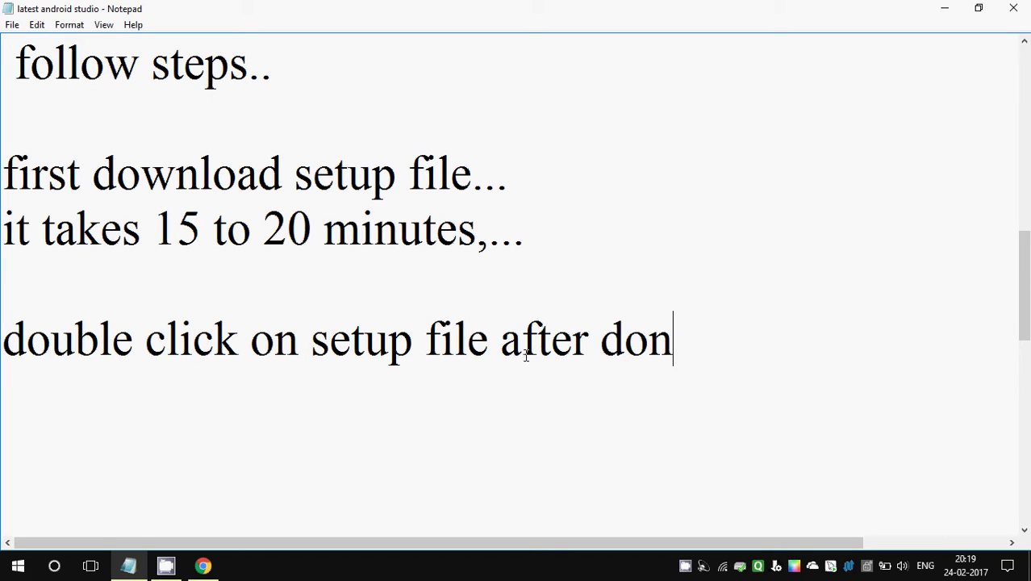
key("BackSpace")
type("w")
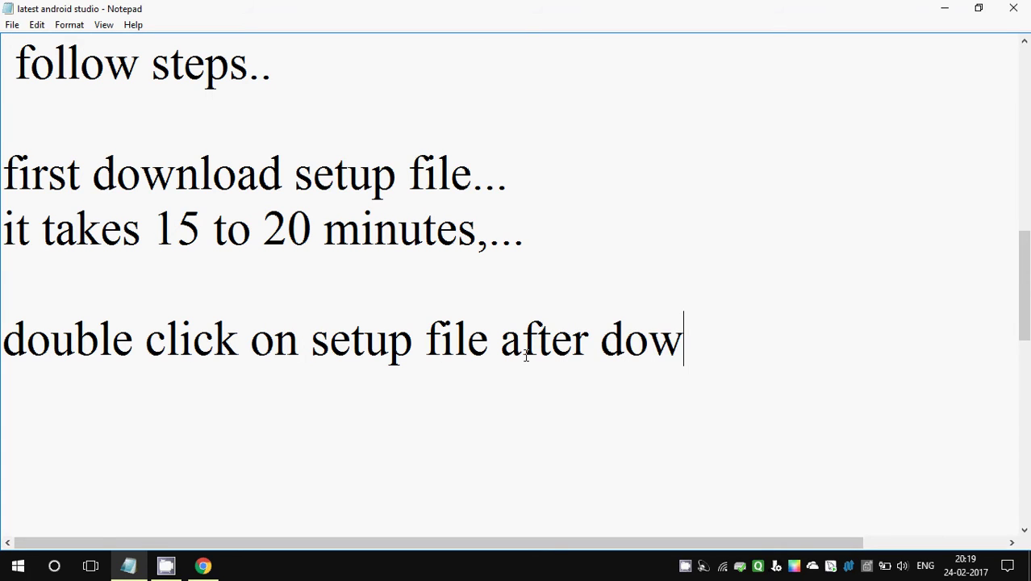
type("n")
type("loa")
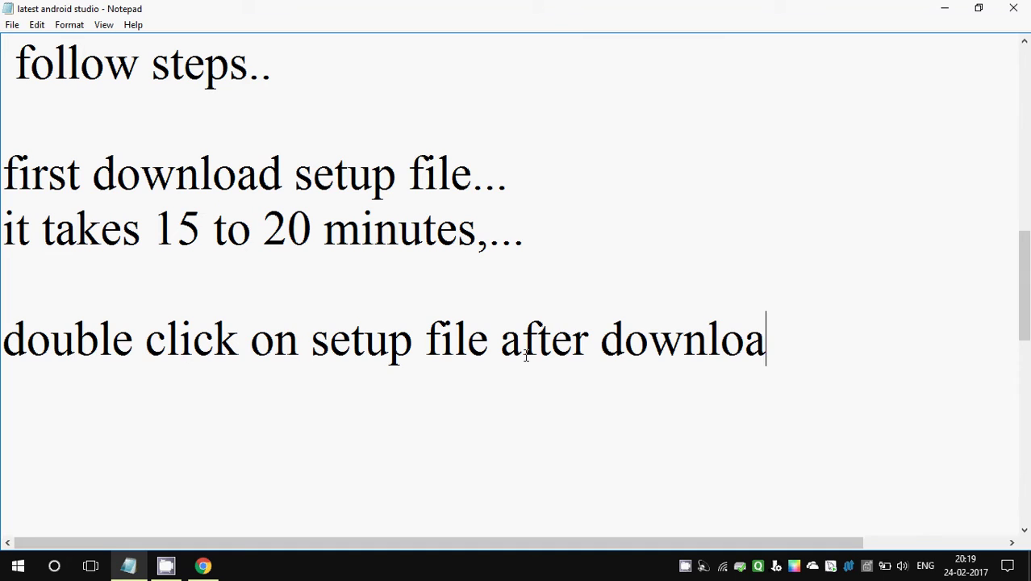
type("ding")
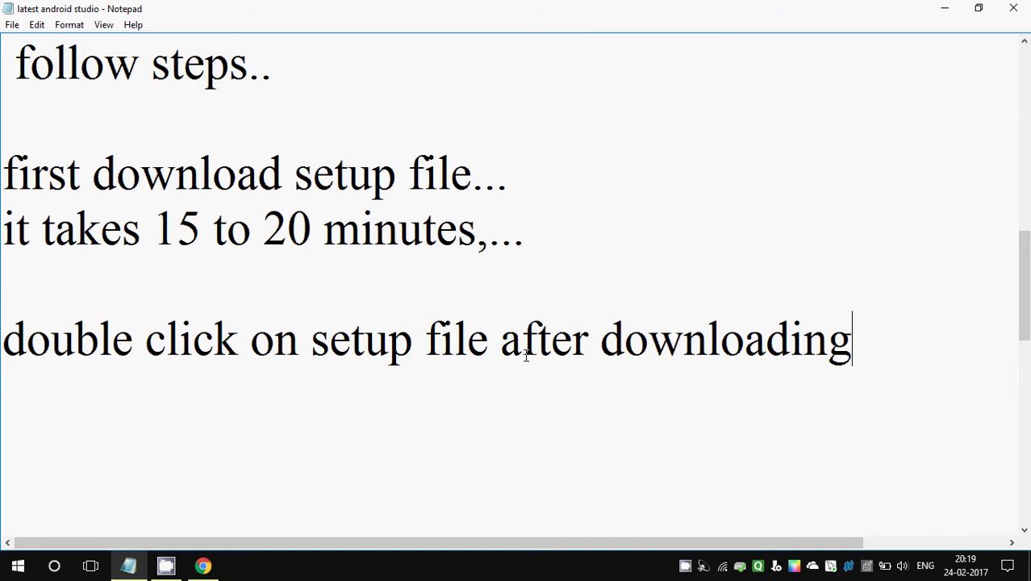
type("...")
- Return to the browser, run the downloaded Android Studio setup file, and minimise the browser window
left_click(946, 8)
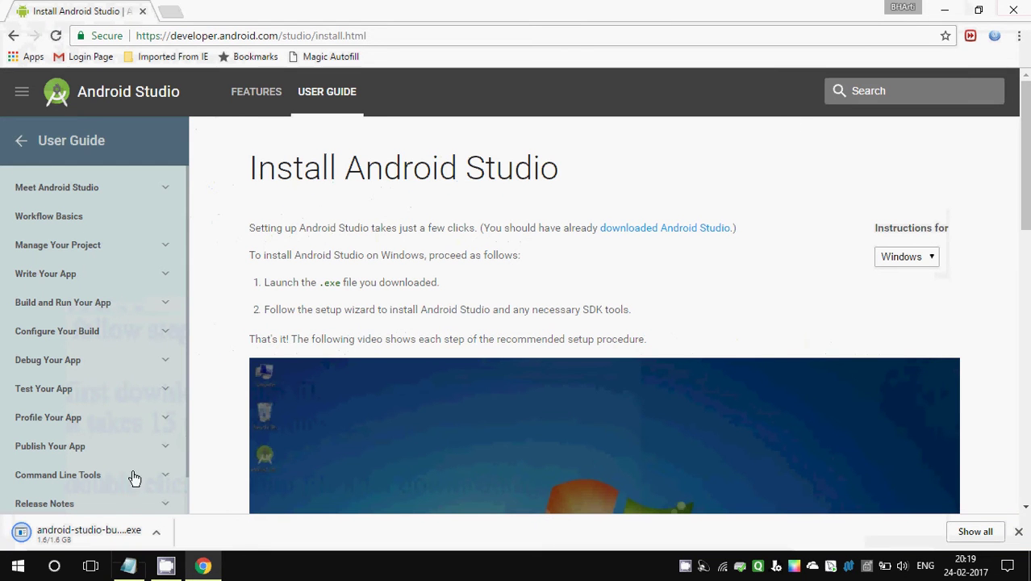
left_click(104, 538)
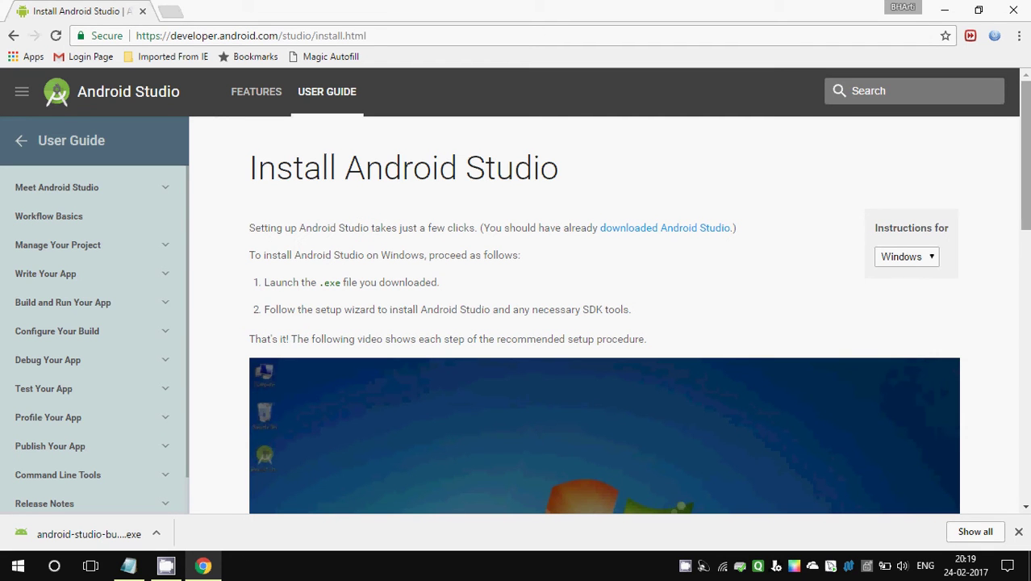
left_click(944, 8)
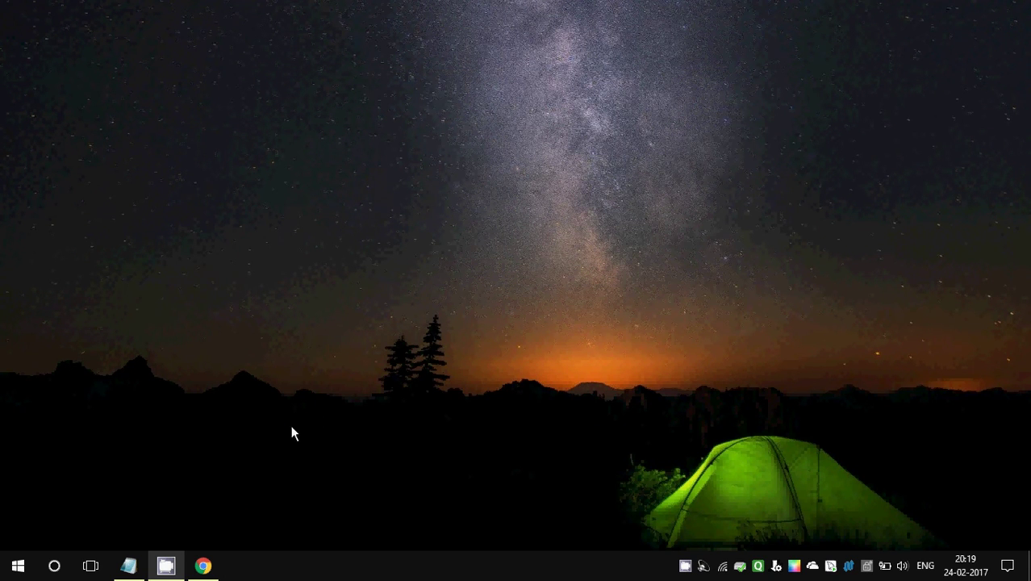
- Switch to the Notepad note and add the line "installation start after few minute.." below the line about the setup file
left_click(129, 565)
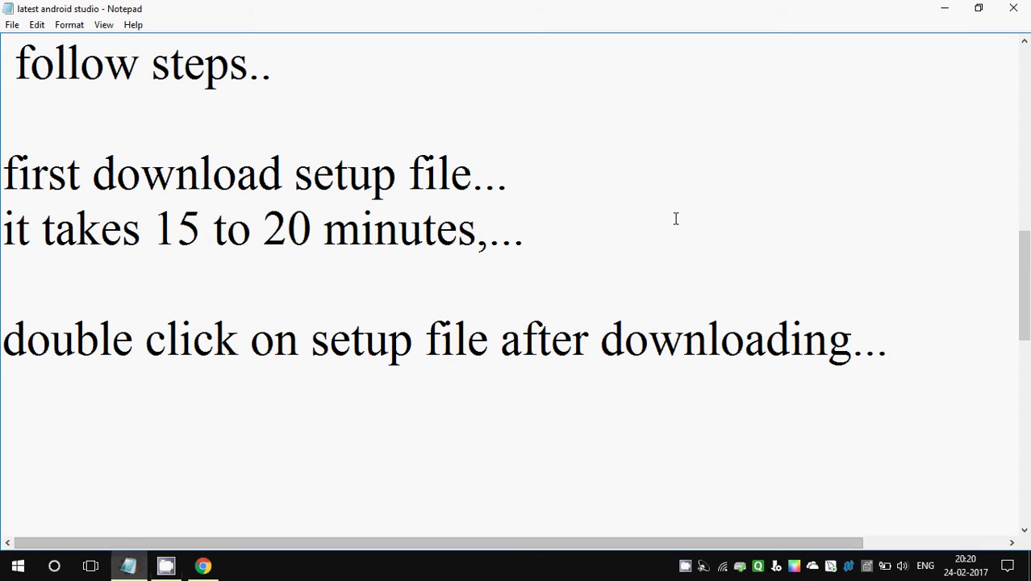
key("Return")
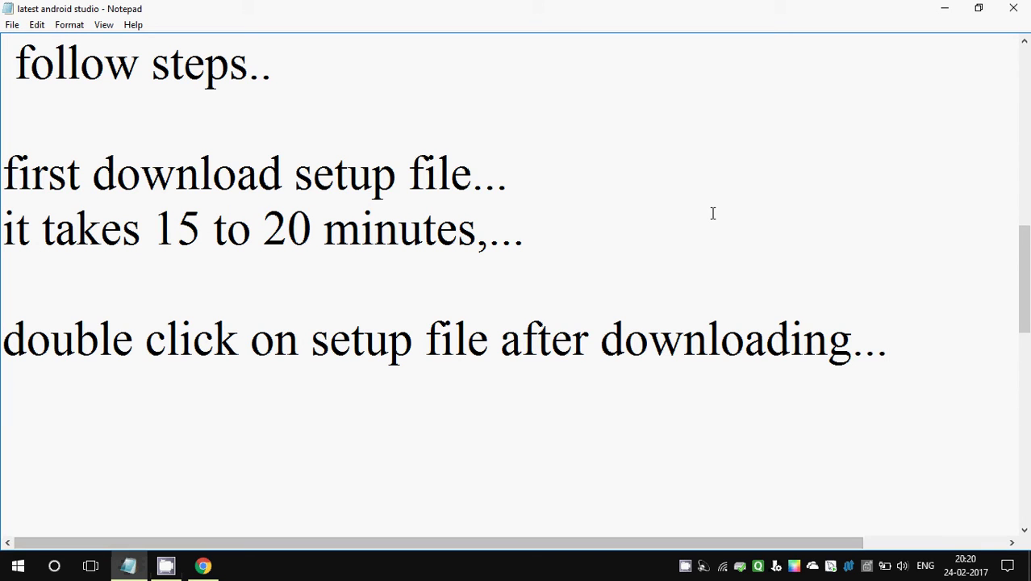
type("instal")
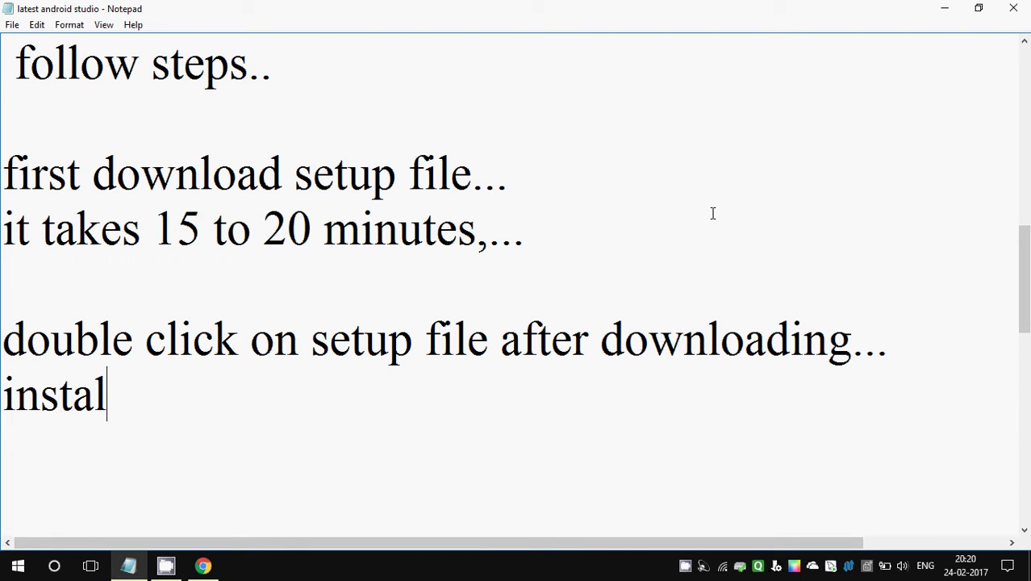
type("lat")
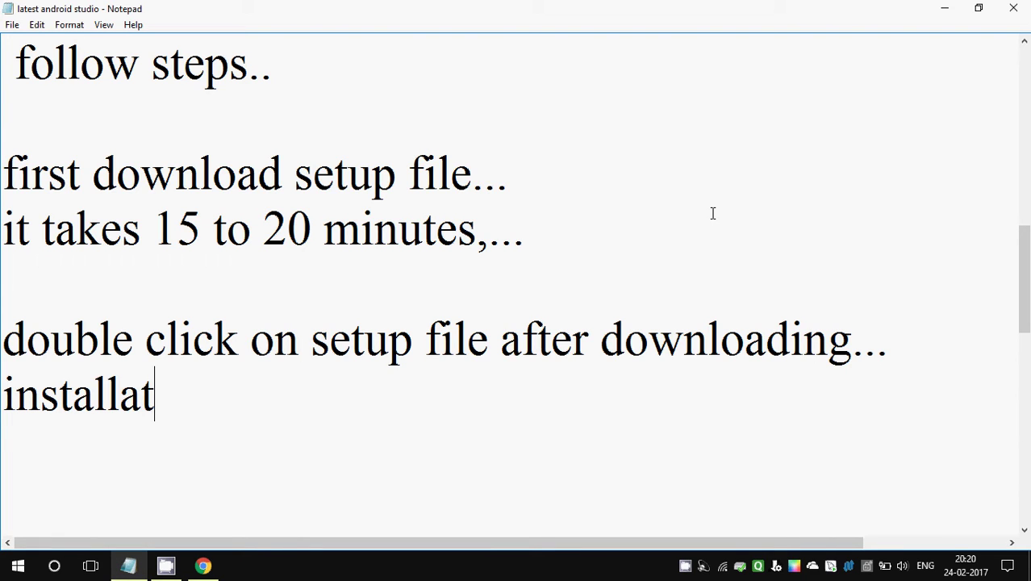
type("ion ")
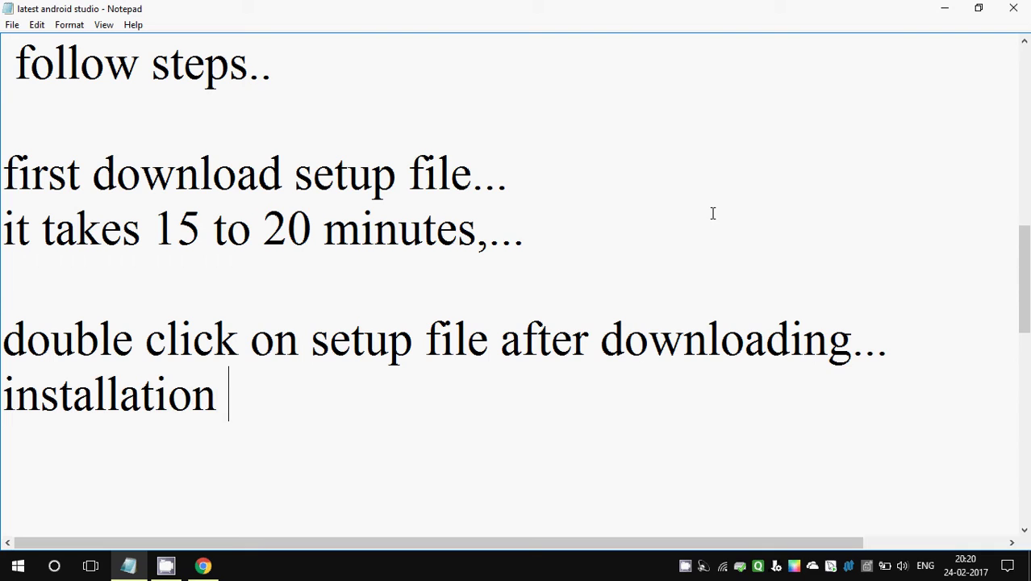
type("start ")
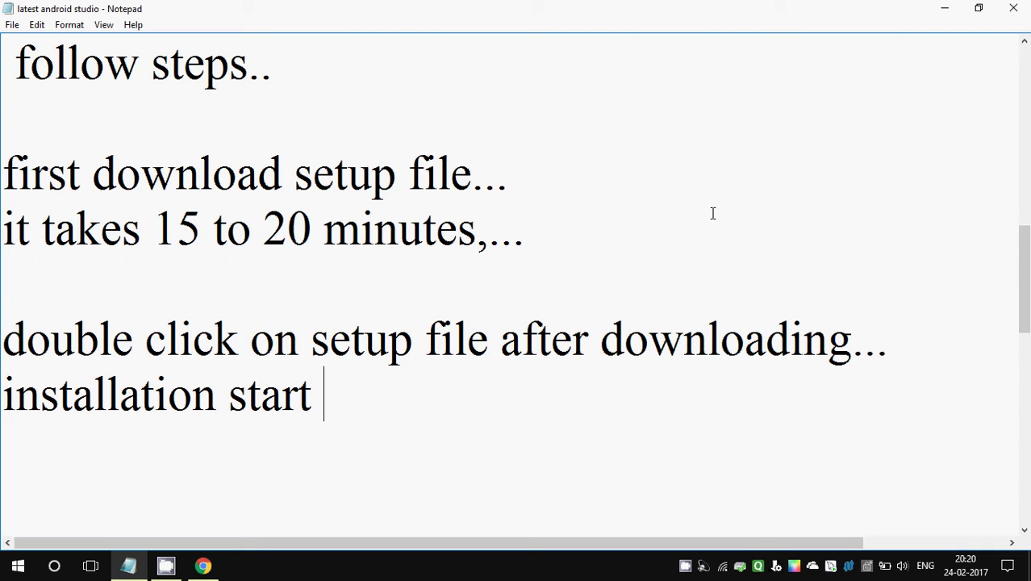
type("after ")
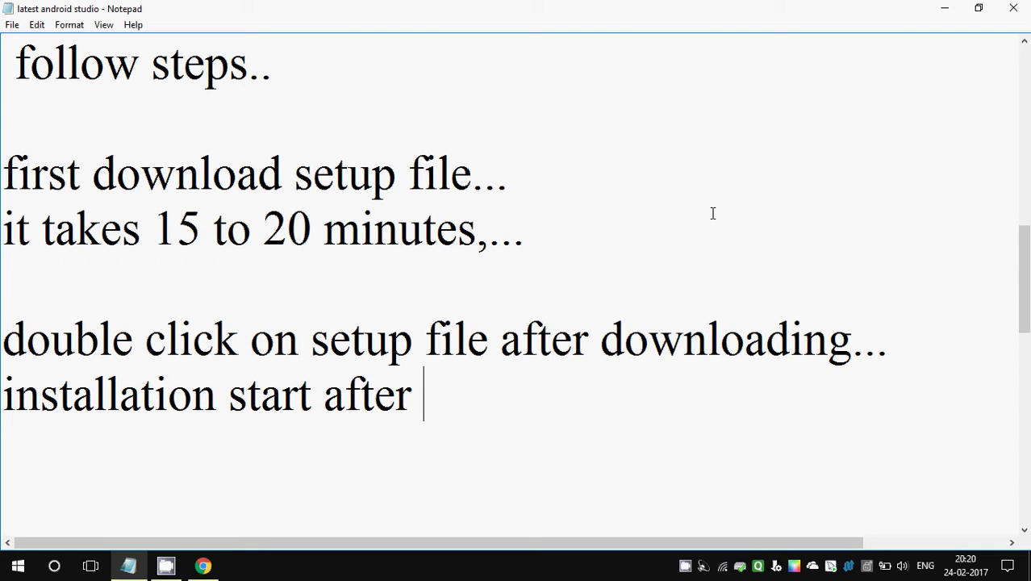
type("few ")
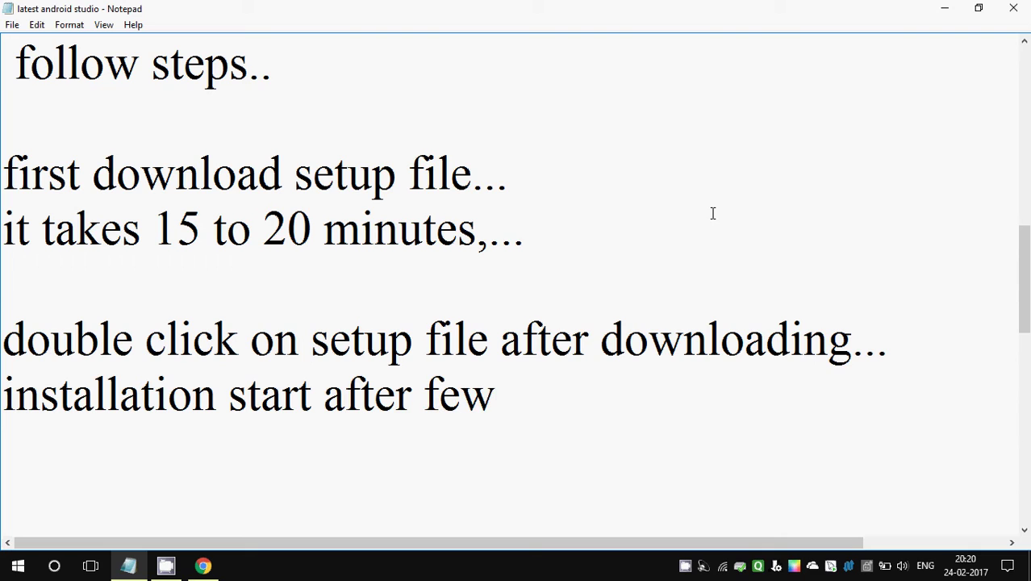
type("minute")
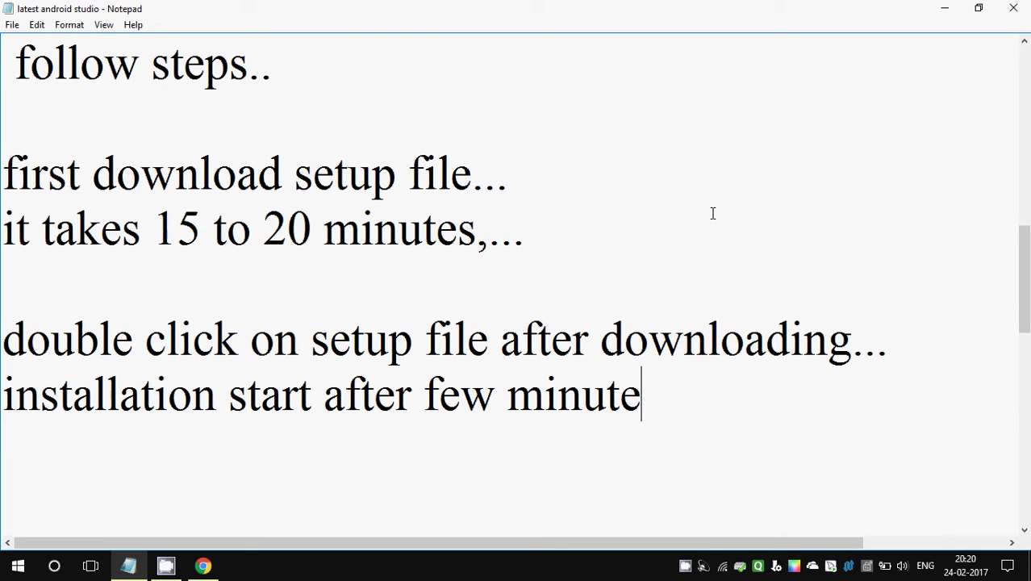
type("..")
- Minimise the note, bring up the waiting Android Studio setup, and proceed with the Android SDK and Android Virtual Device components included
left_click(945, 10)
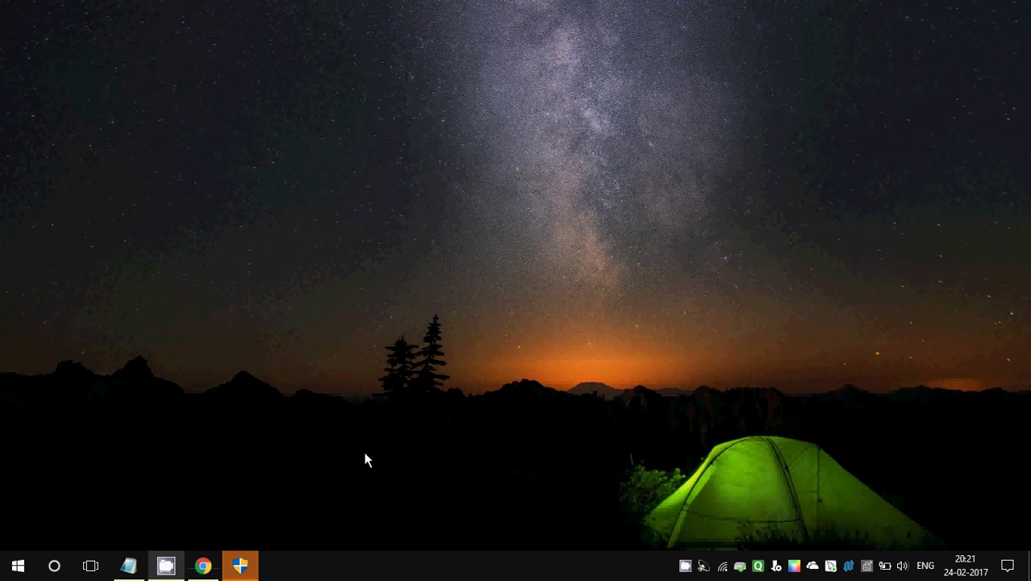
left_click(240, 565)
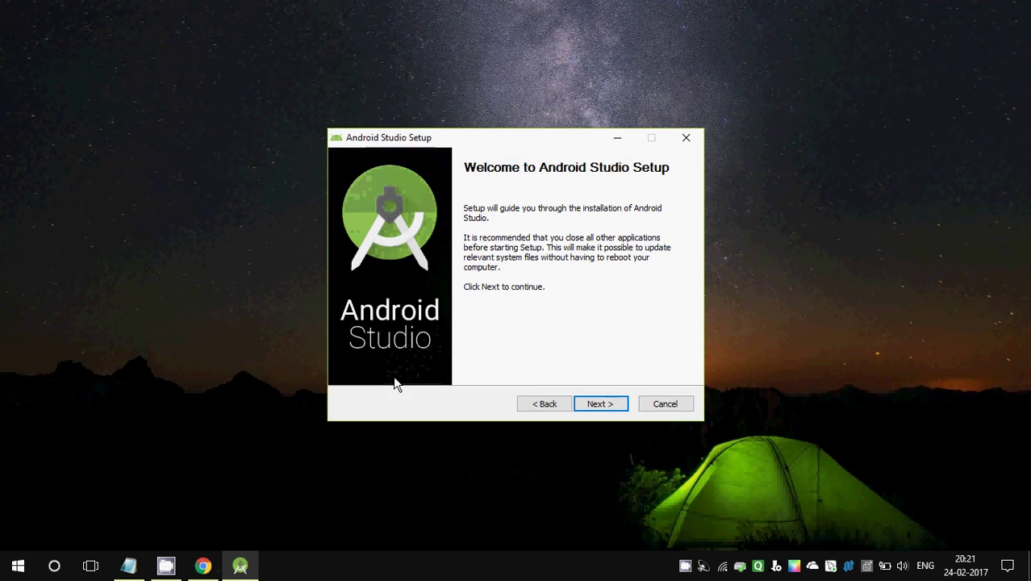
left_click(587, 404)
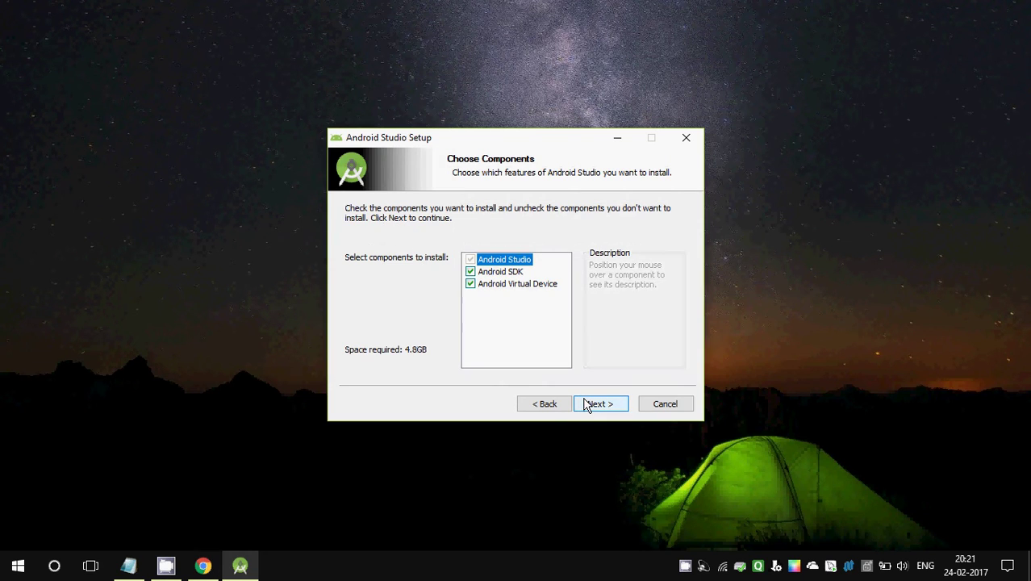
left_click(586, 405)
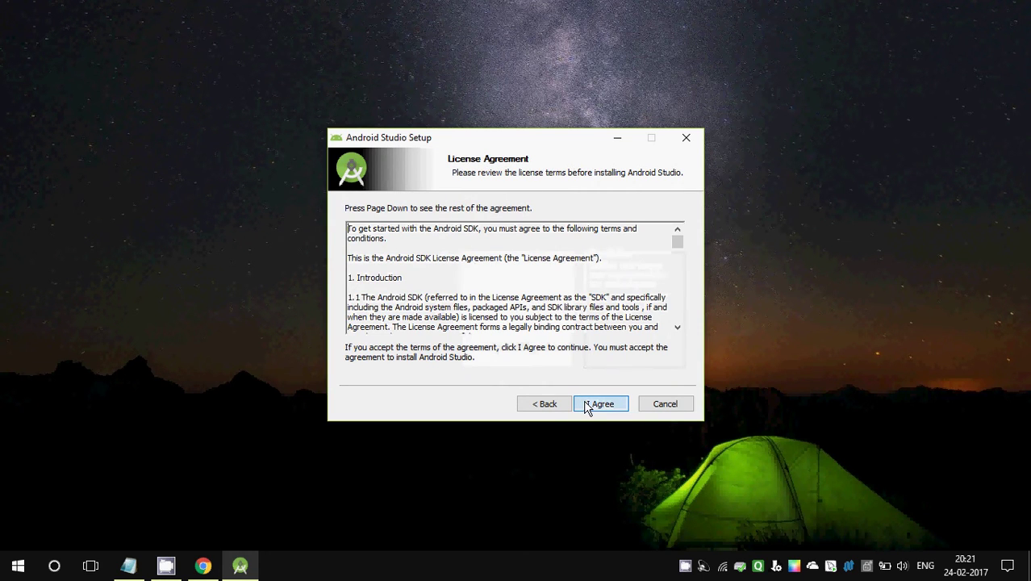
- Accept the license agreement, keep the install locations C:\Program Files\Android\Android Studio and C:\Android\sdk, and start the installation
left_click(586, 405)
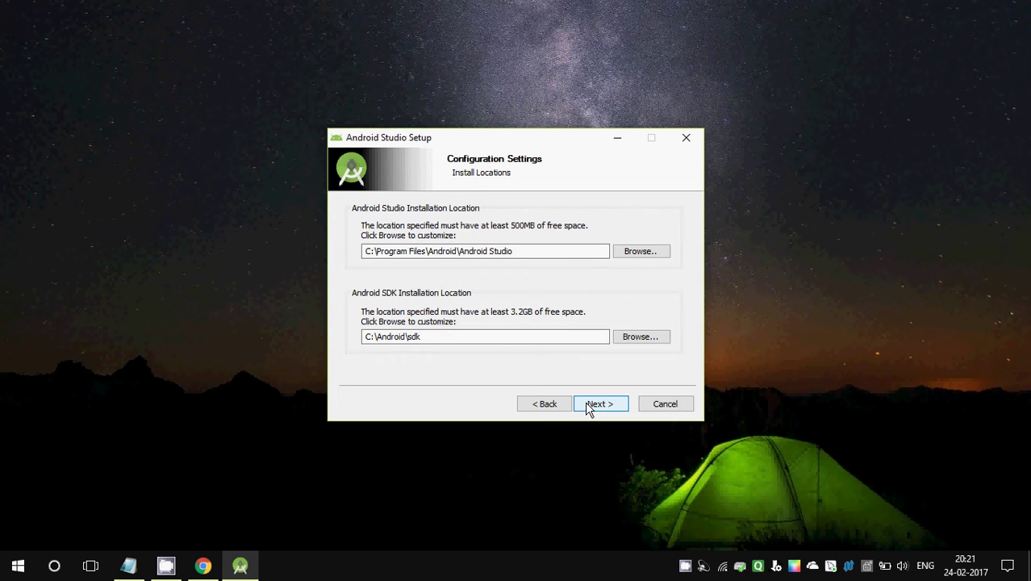
left_click(587, 409)
left_click(587, 405)
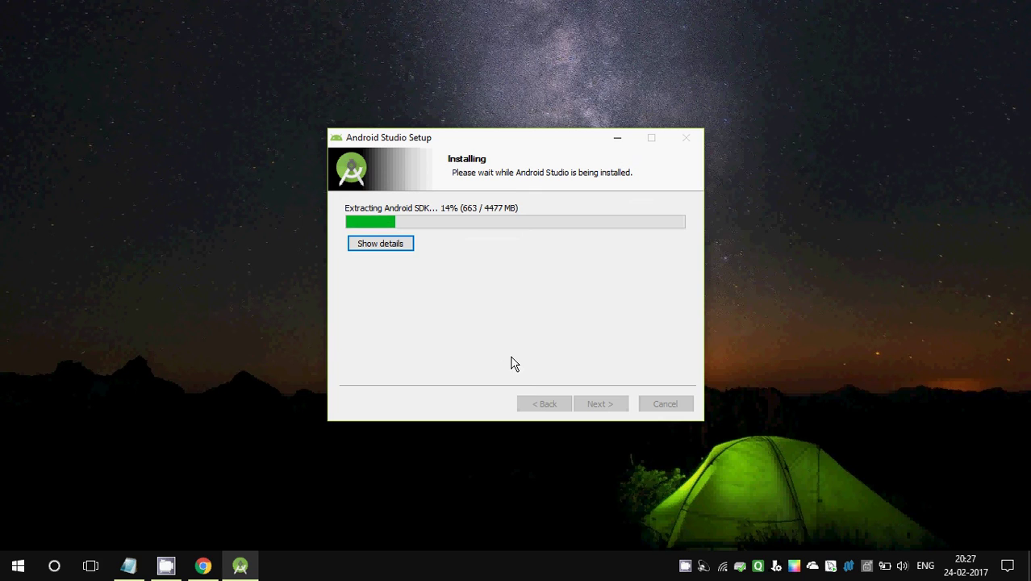
- Wait for the installation to complete, and finish the setup wizard with Start Android Studio enabled
left_click(525, 472)
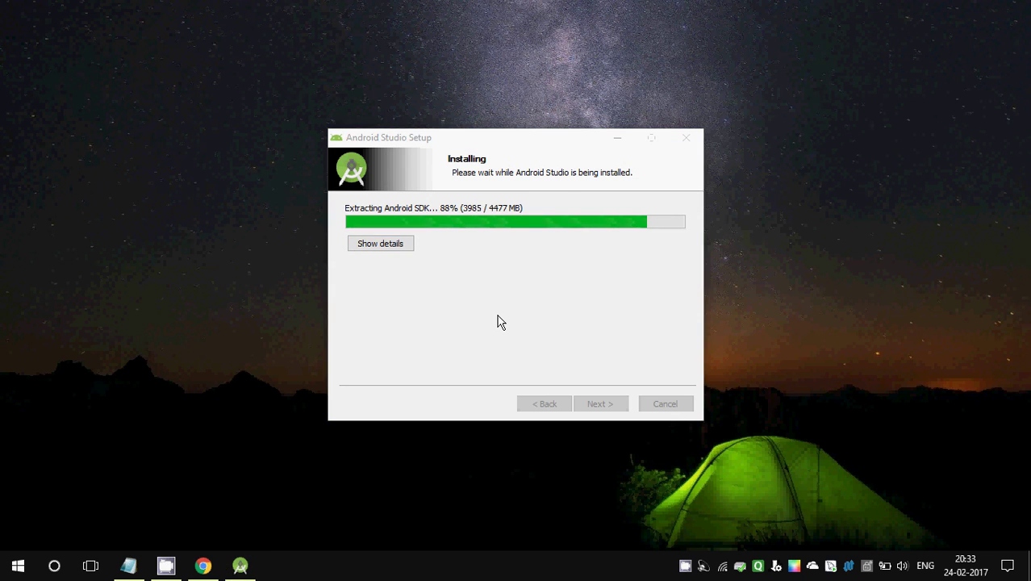
left_click(498, 322)
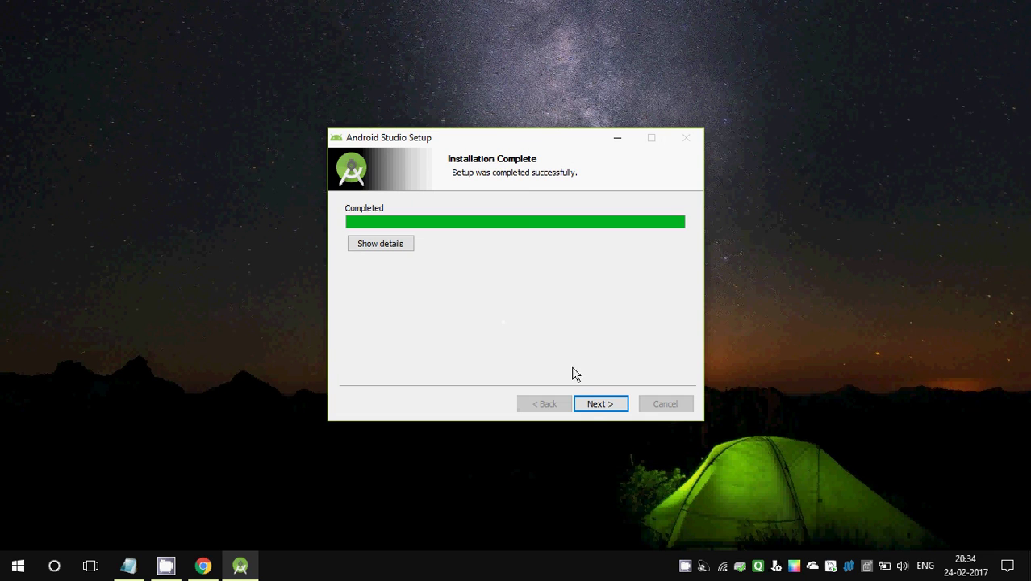
left_click(590, 408)
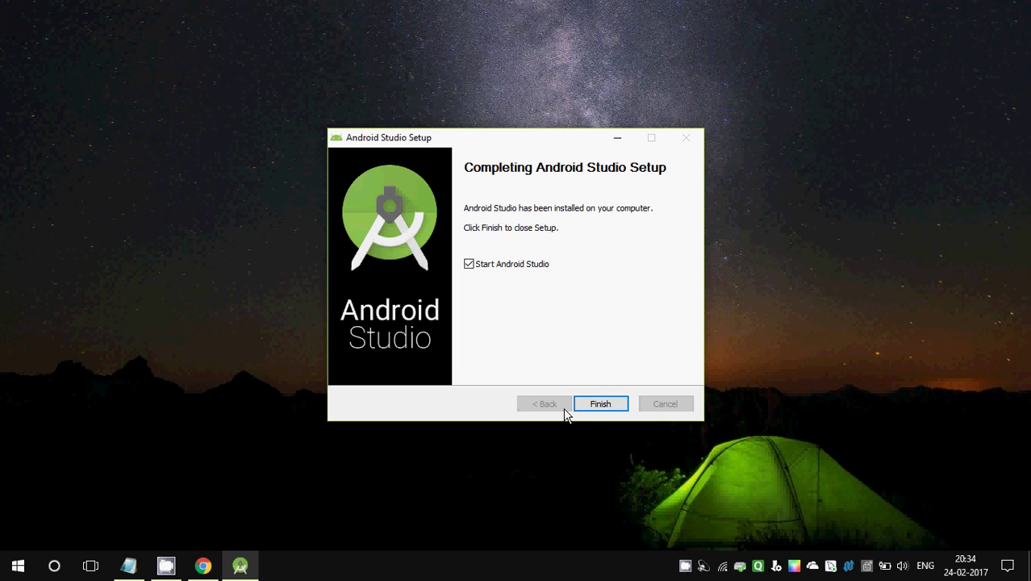
left_click(599, 404)
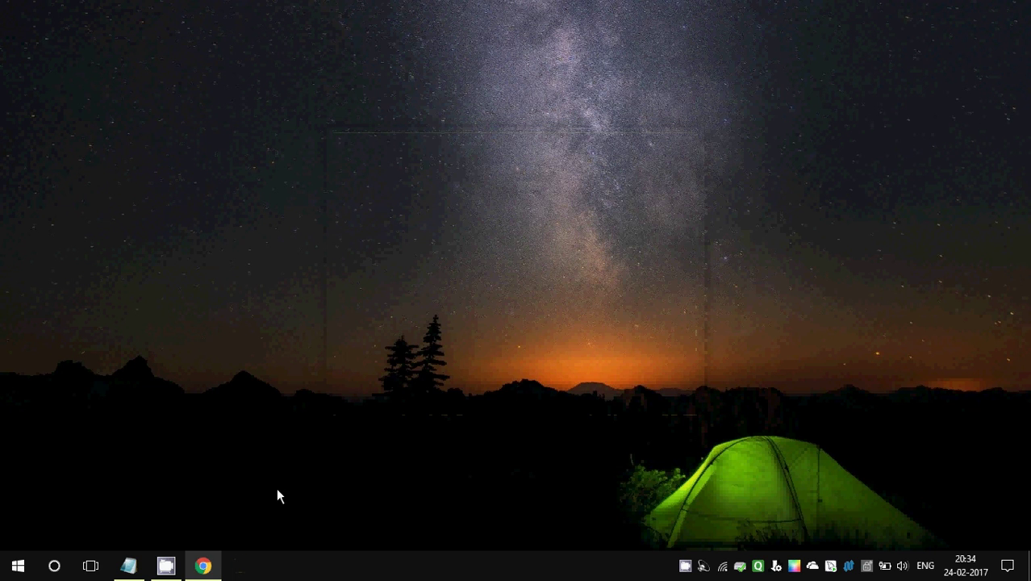
- Switch to the Notepad note and add the line "after installing android studio", separated by a blank line from the existing text
mouse_move(130, 570)
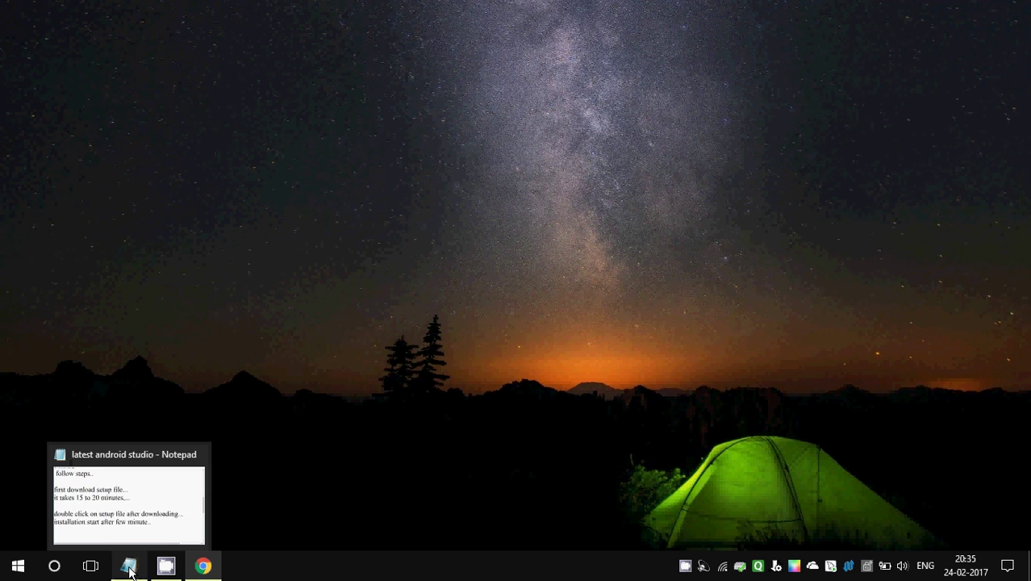
left_click(130, 569)
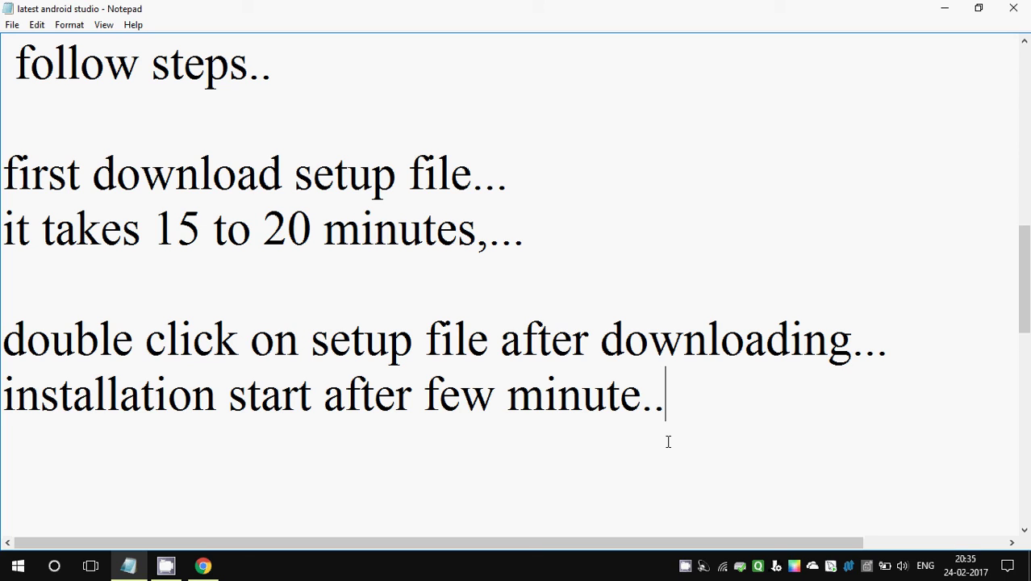
key("Return")
key("Return")
type("a")
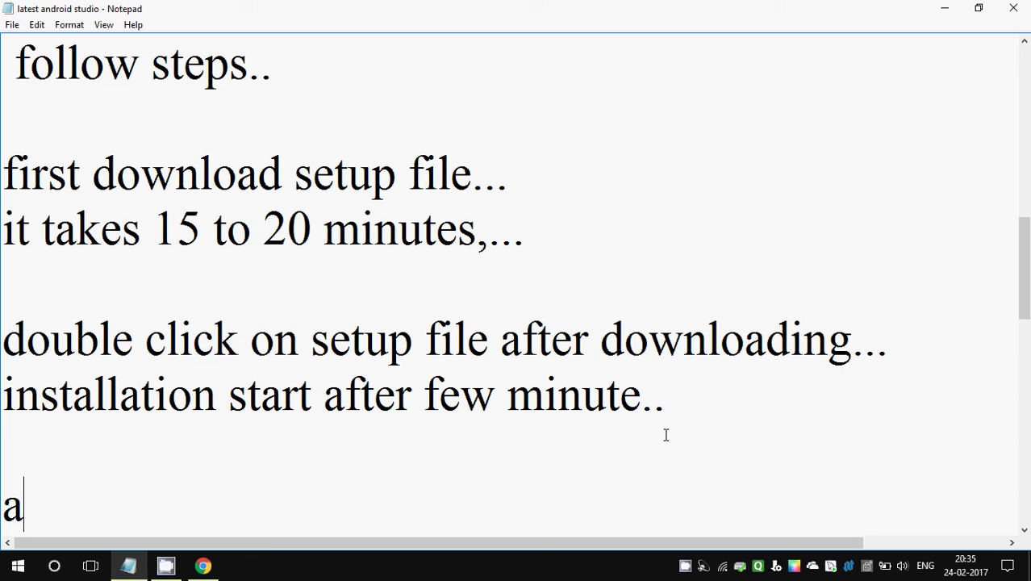
type("fter uns")
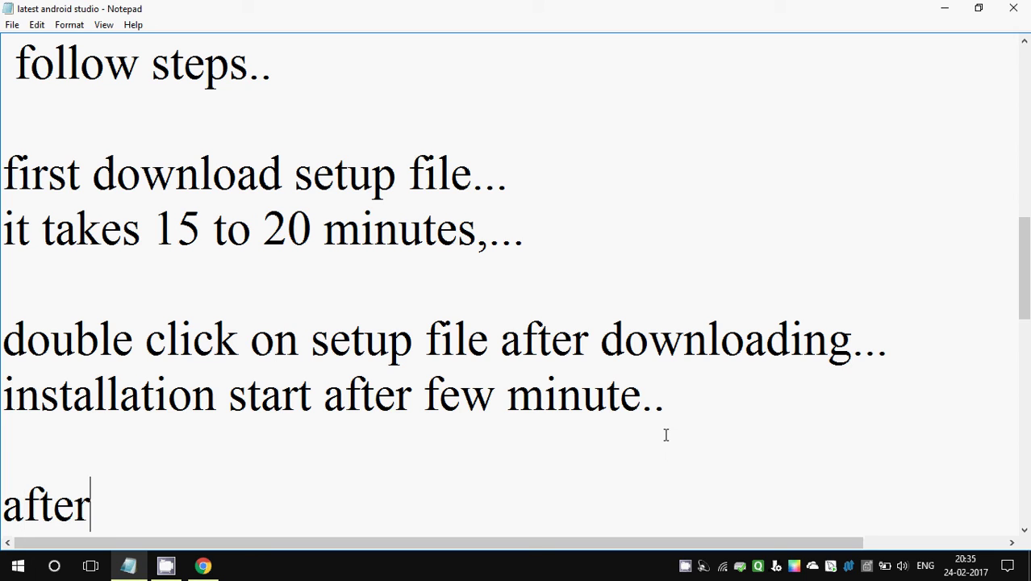
key("BackSpace")
key("BackSpace")
key("BackSpace")
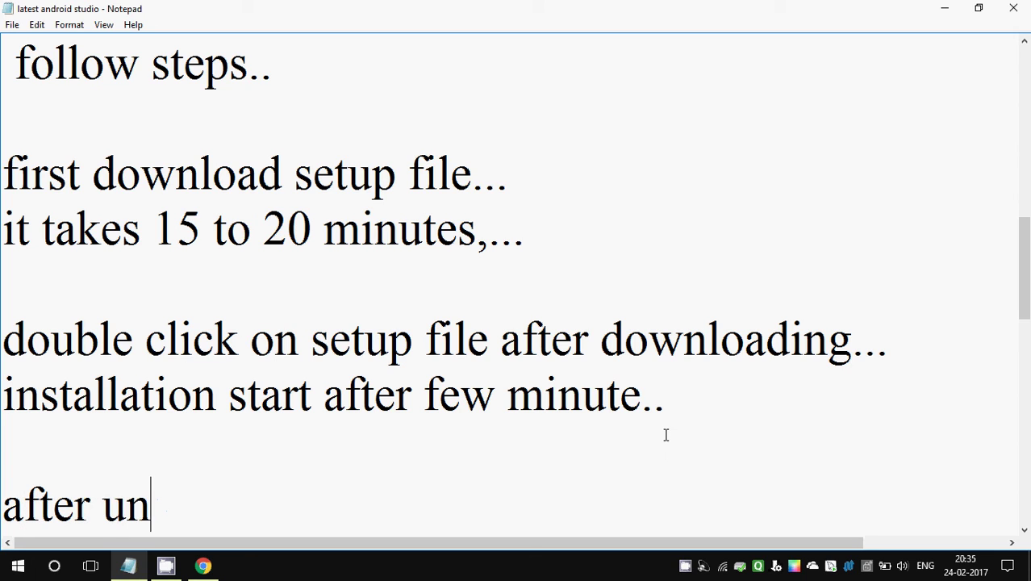
type("inst")
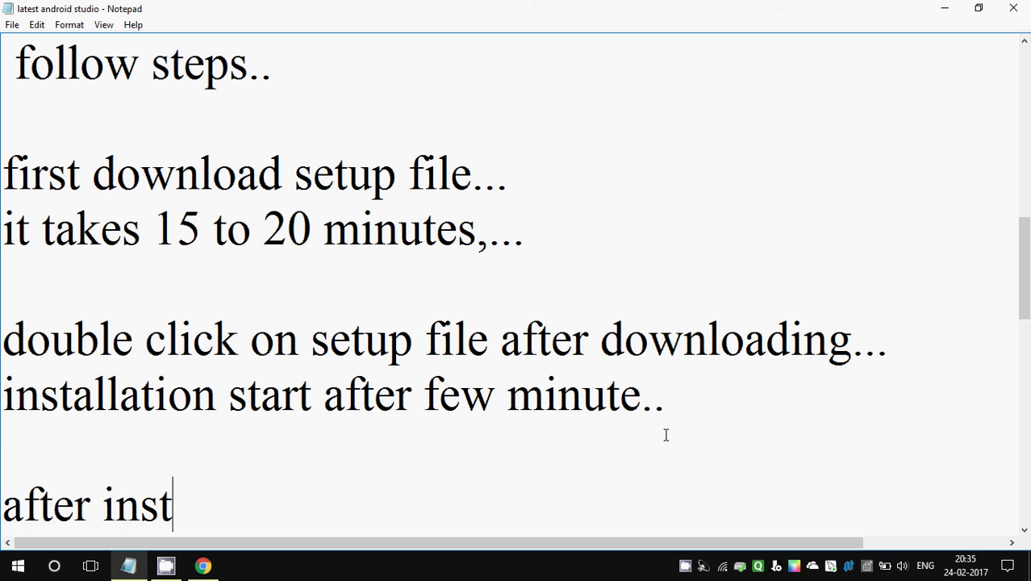
type("alling")
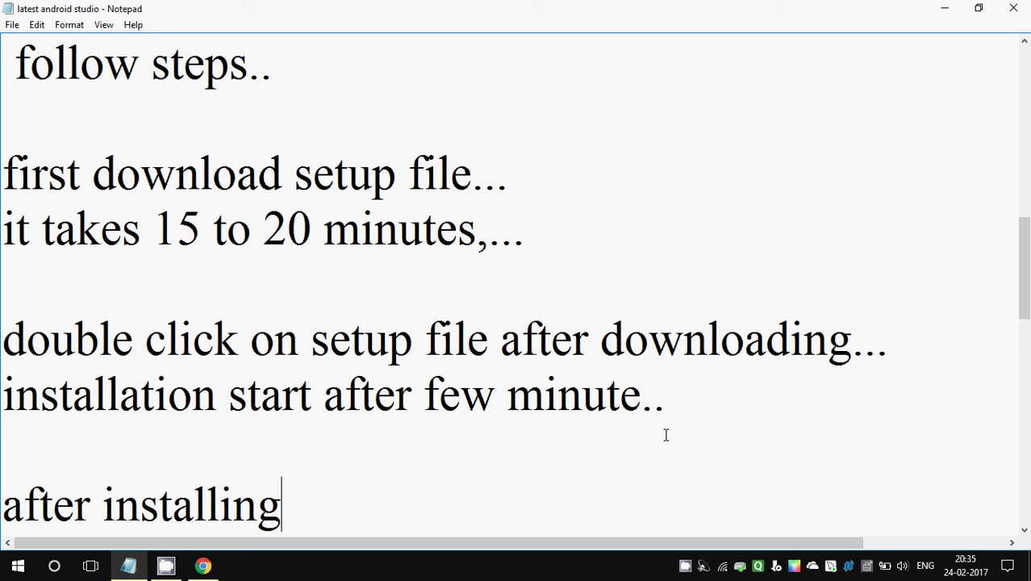
type(" andr")
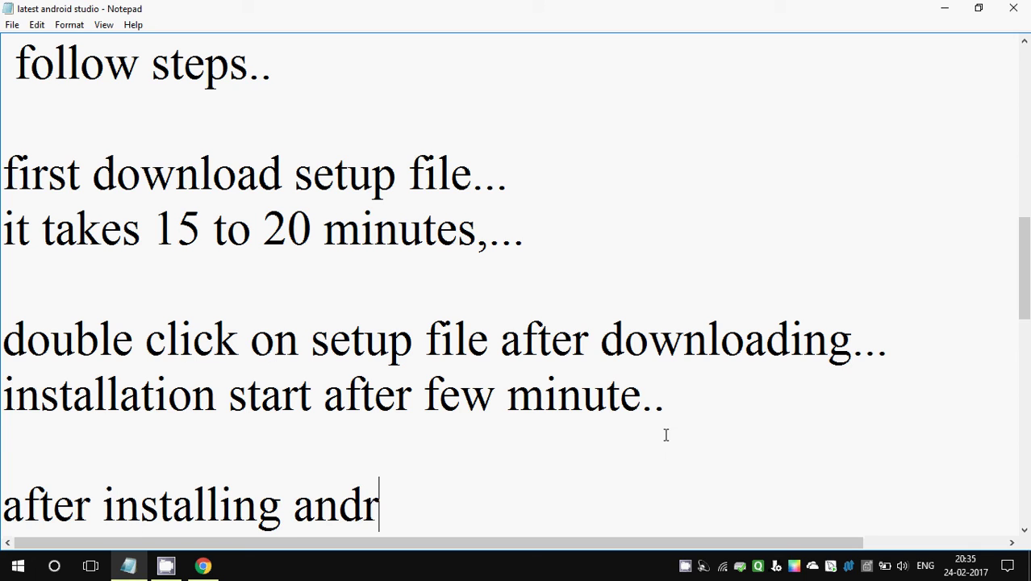
type("oid studio")
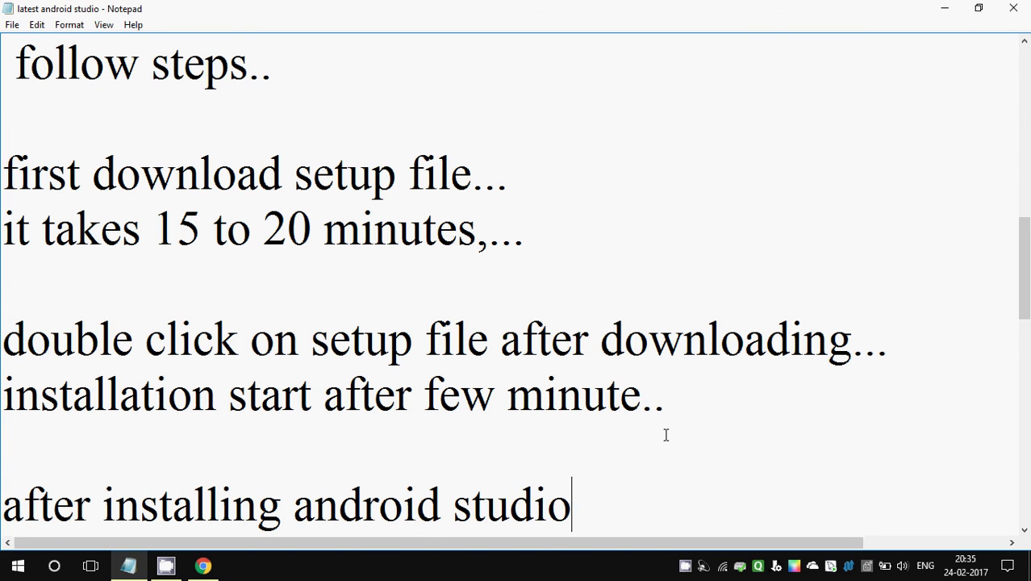
- Add the line "also install jdk 1.8" directly below the line about installing Android Studio
key("Return")
type("also ")
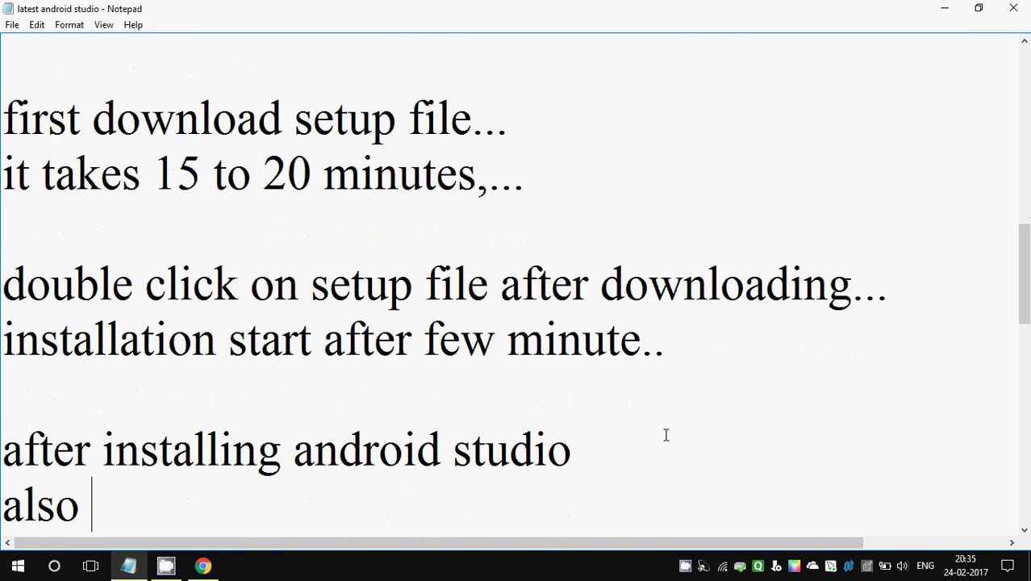
type("ib")
key("BackSpace")
type("nstall jdk")
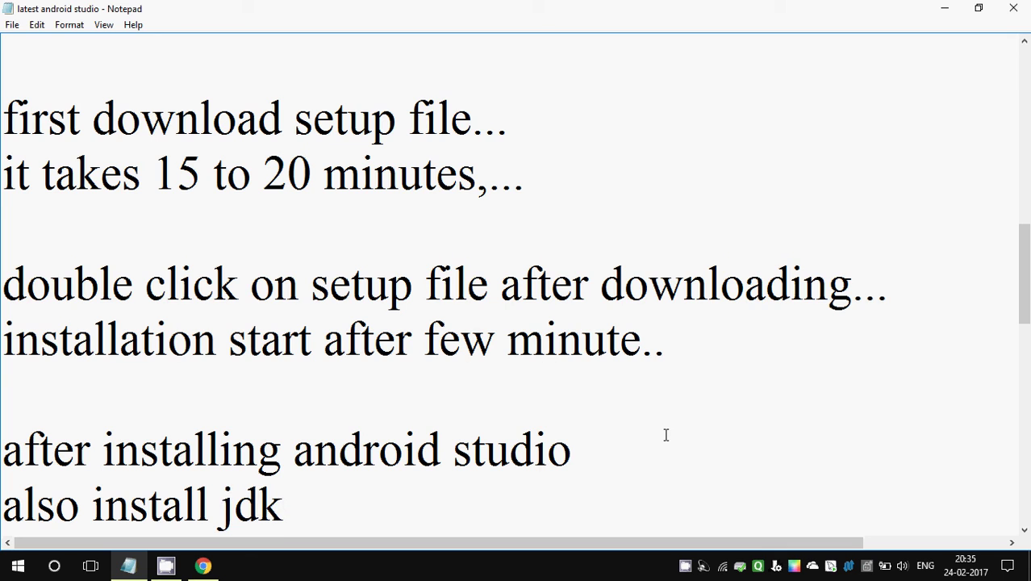
type(" 1.8")
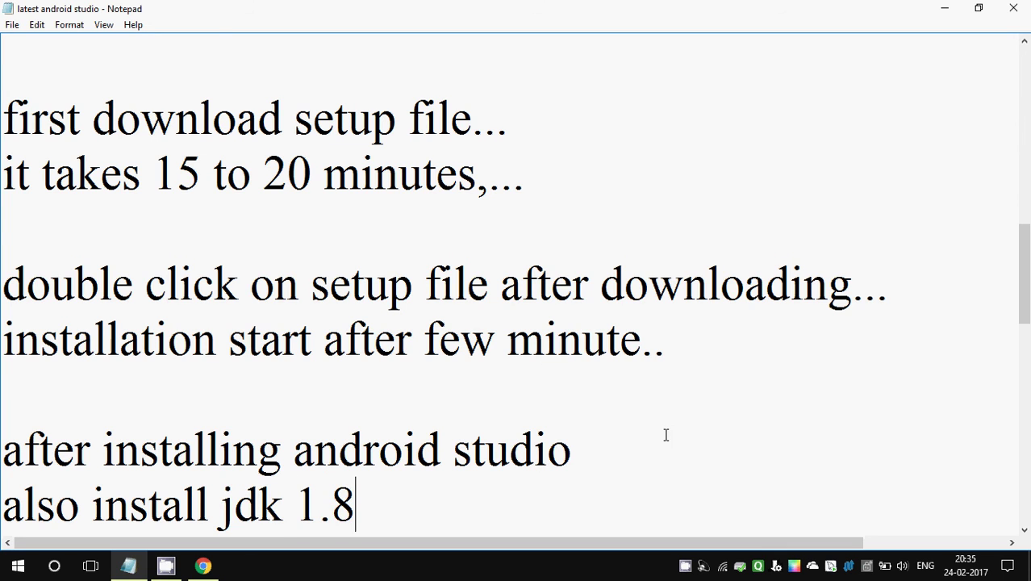
- Add the line "please refer video given in description" below the JDK line
key("Return")
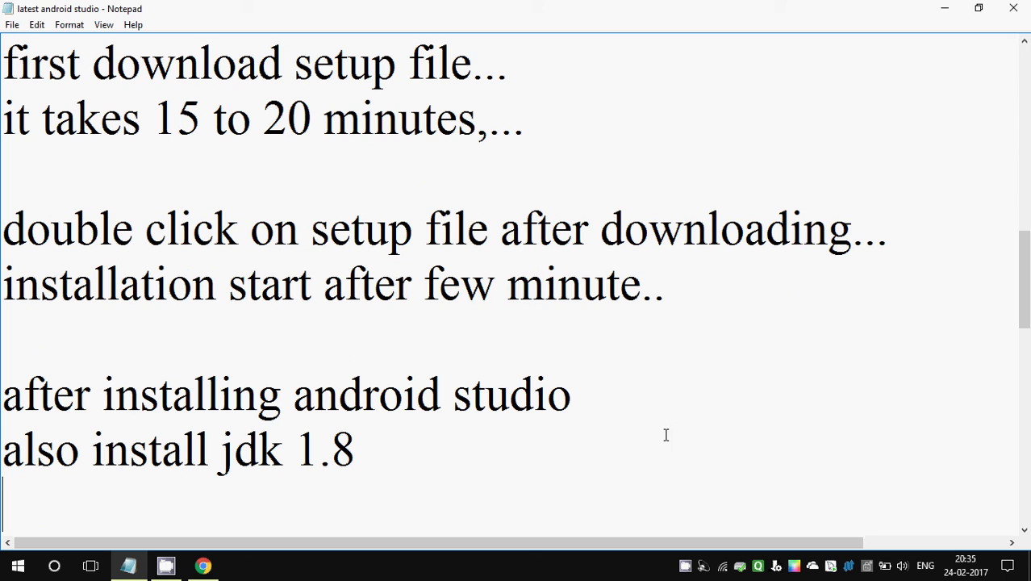
type("pl")
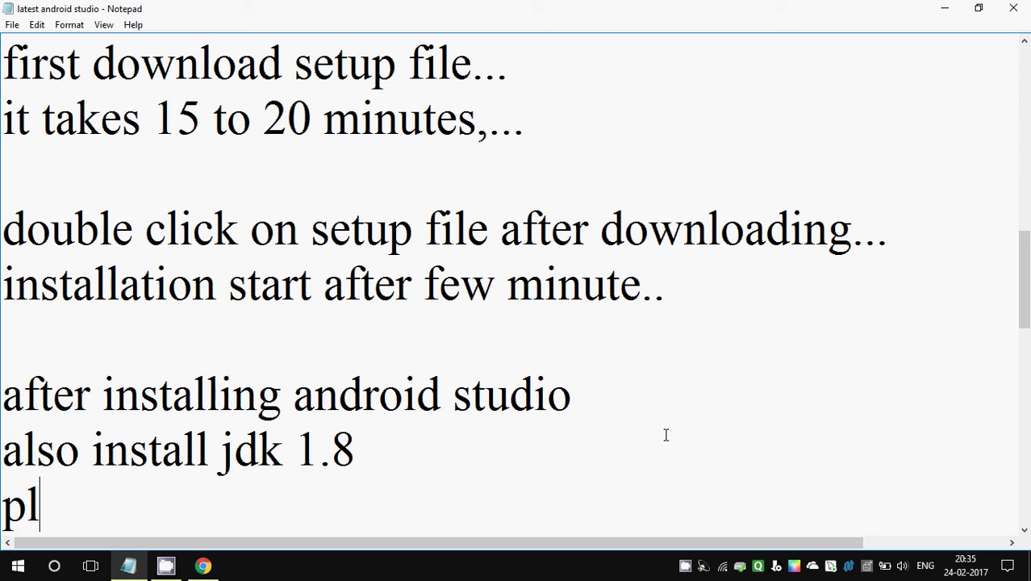
type("easr")
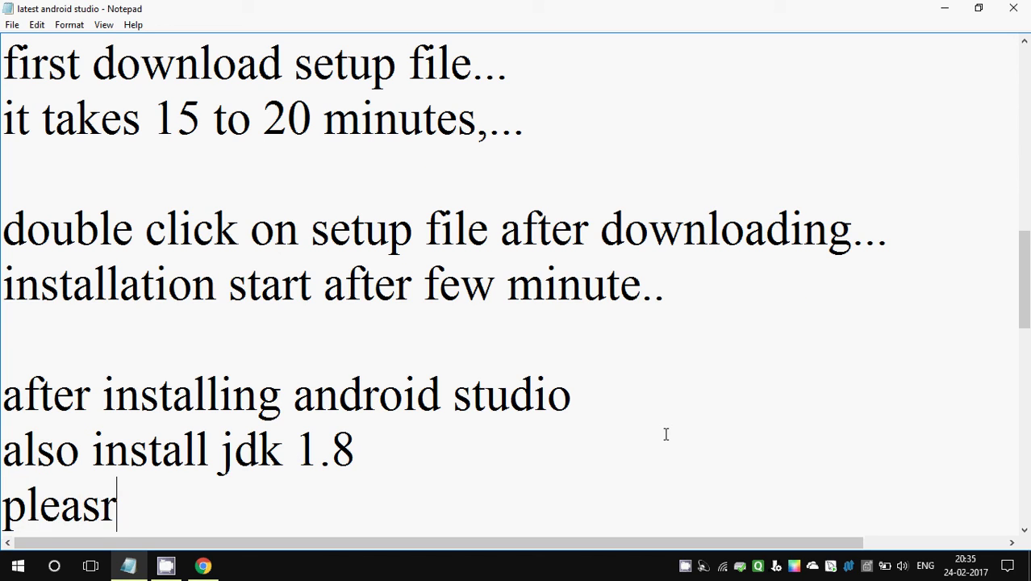
key("BackSpace")
key("BackSpace")
key("BackSpace")
type("a")
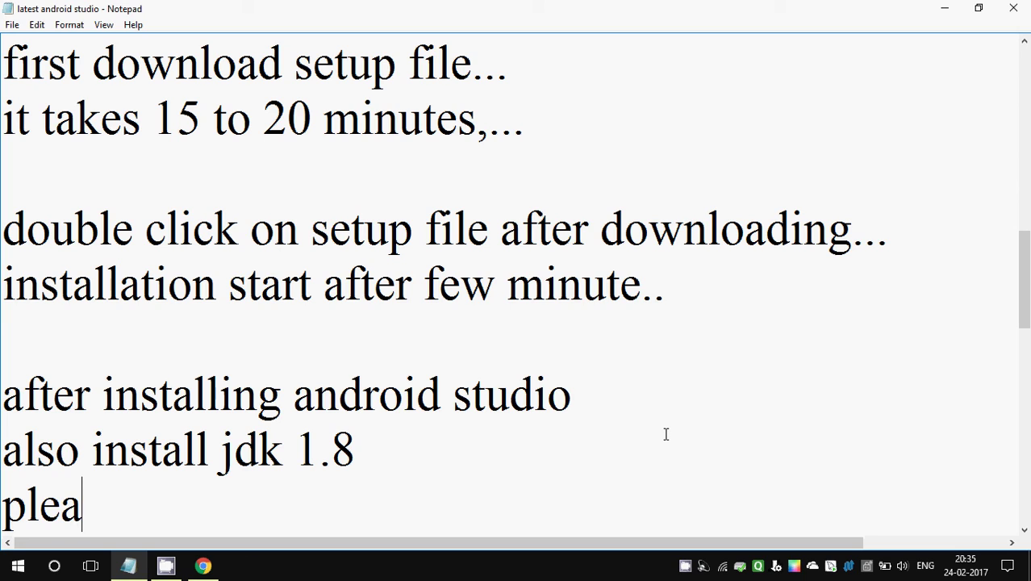
type("se ref")
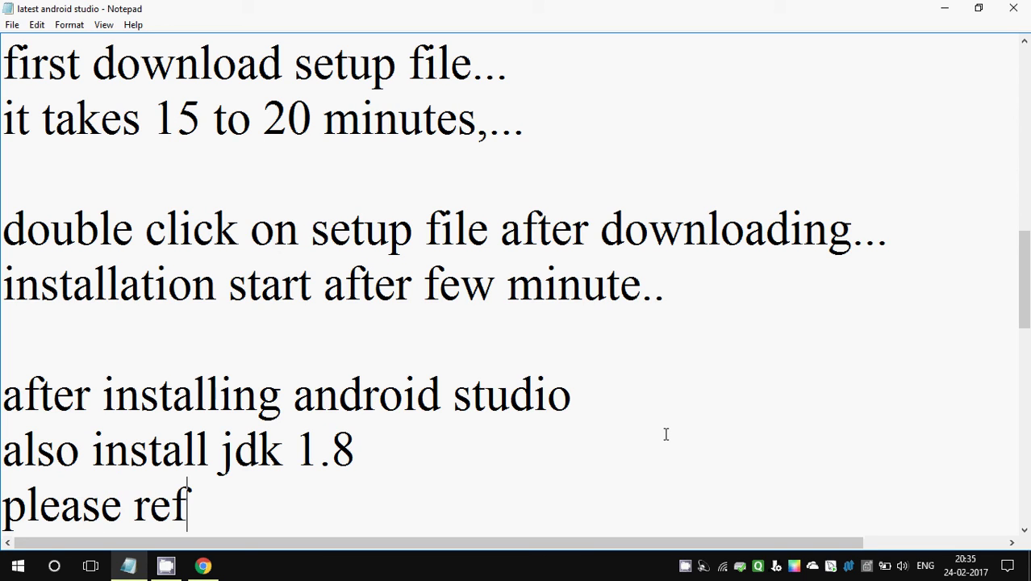
type("ervide")
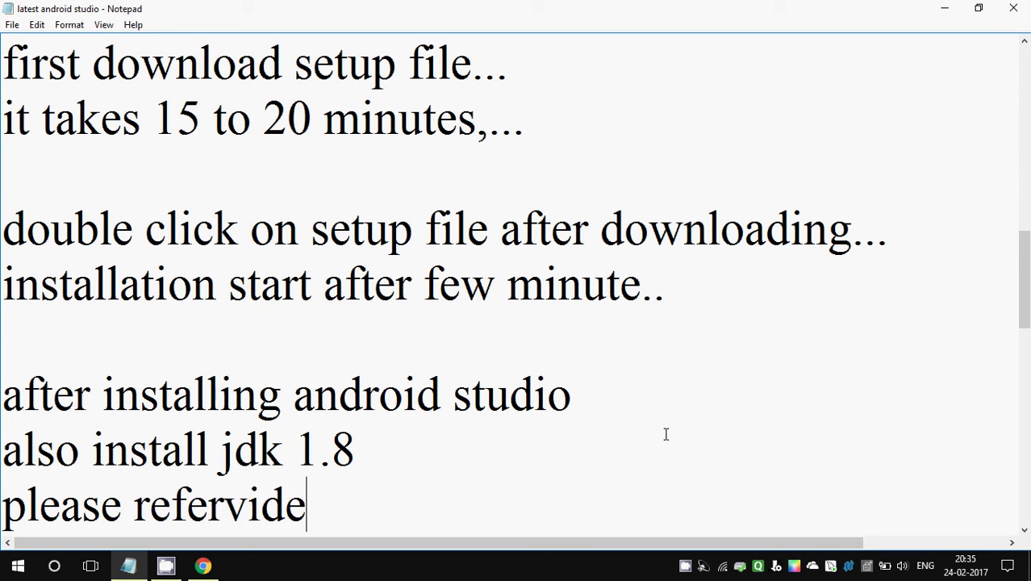
key("BackSpace")
key("BackSpace")
key("BackSpace")
key("BackSpace")
type("v")
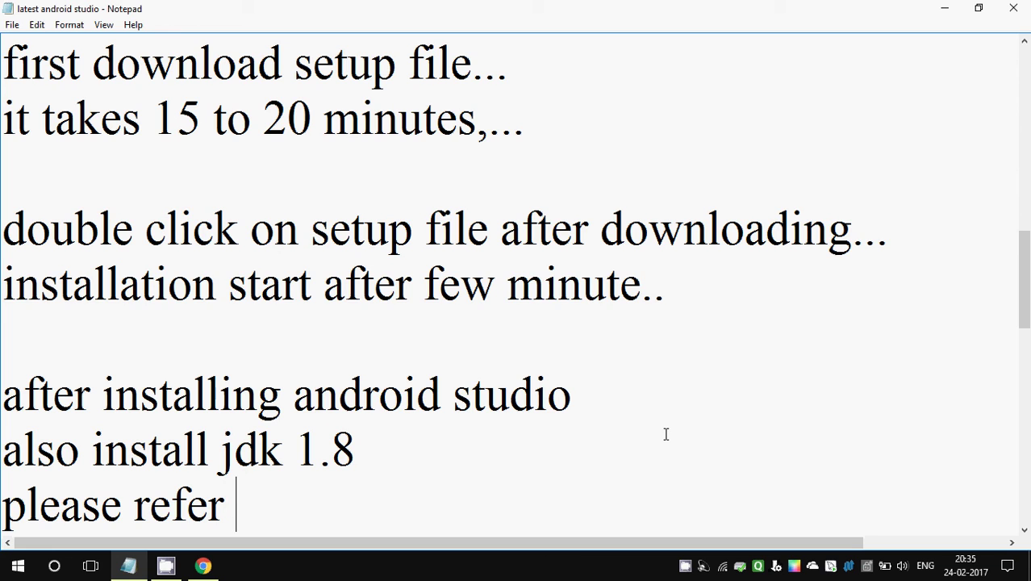
type("ideo f")
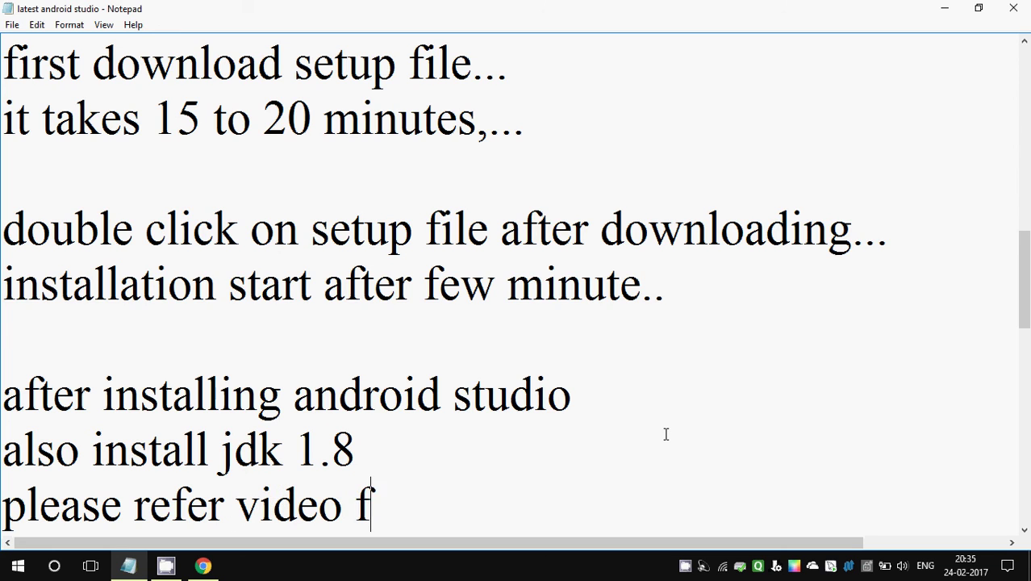
key("BackSpace")
type("given in s")
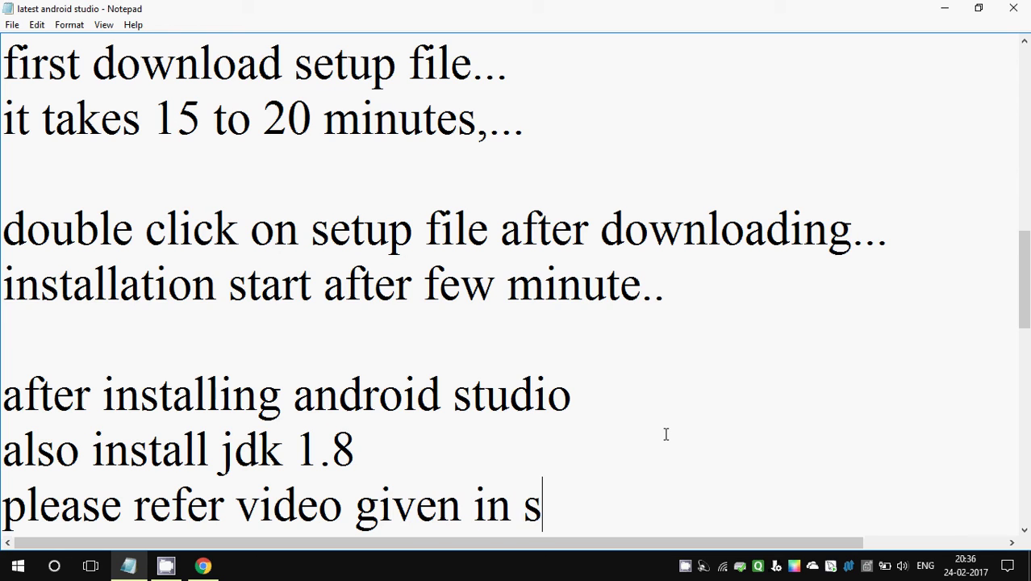
key("BackSpace")
type("de")
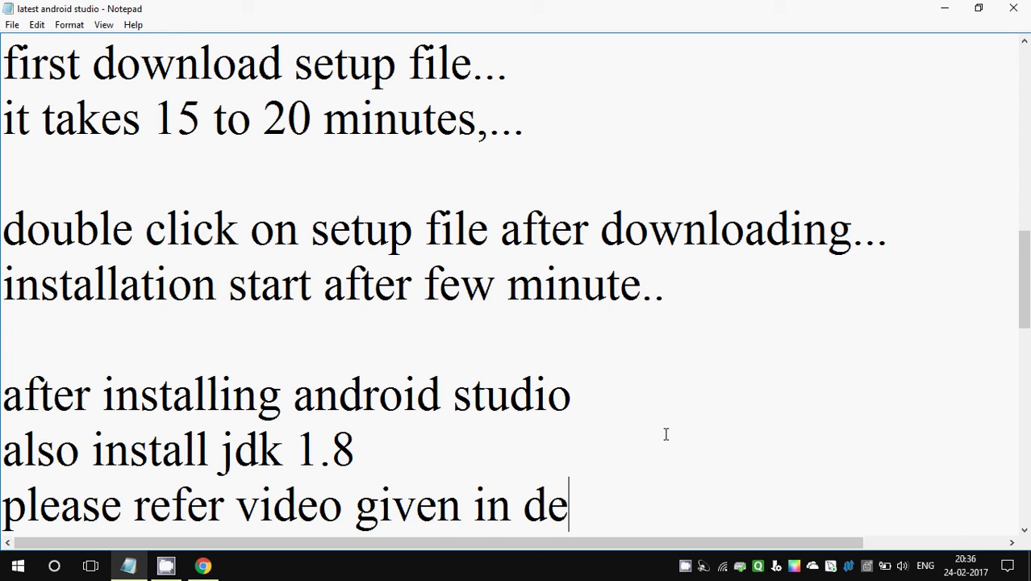
type("scri")
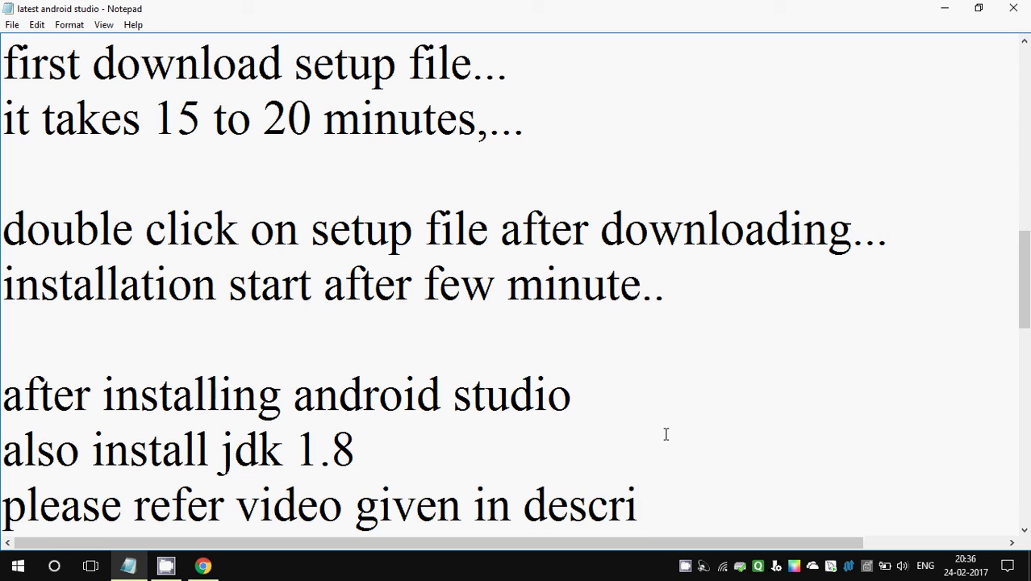
type("ption")
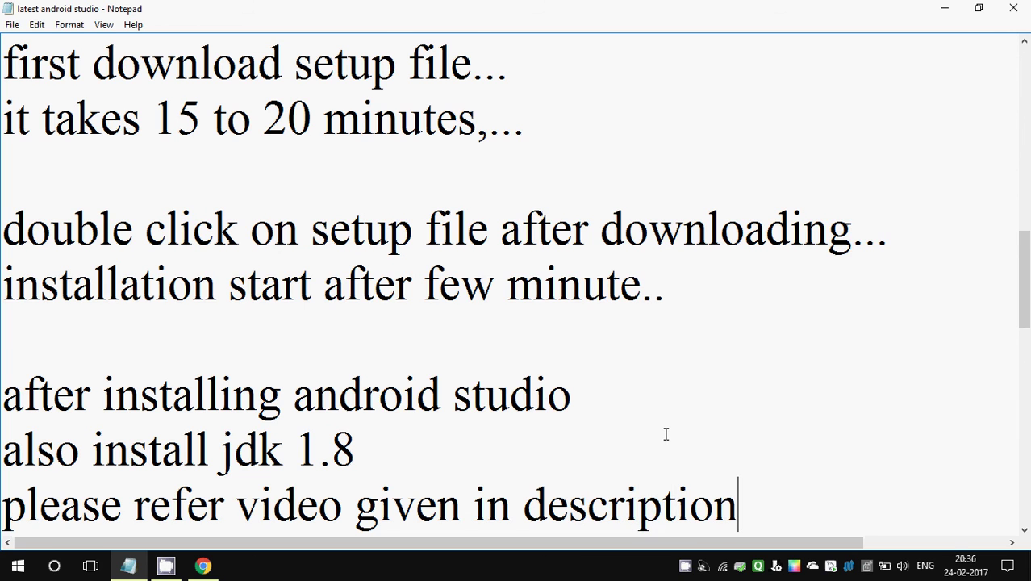
- Begin another line with "for i" below the line about the video in the description
key("Return")
type("fo")
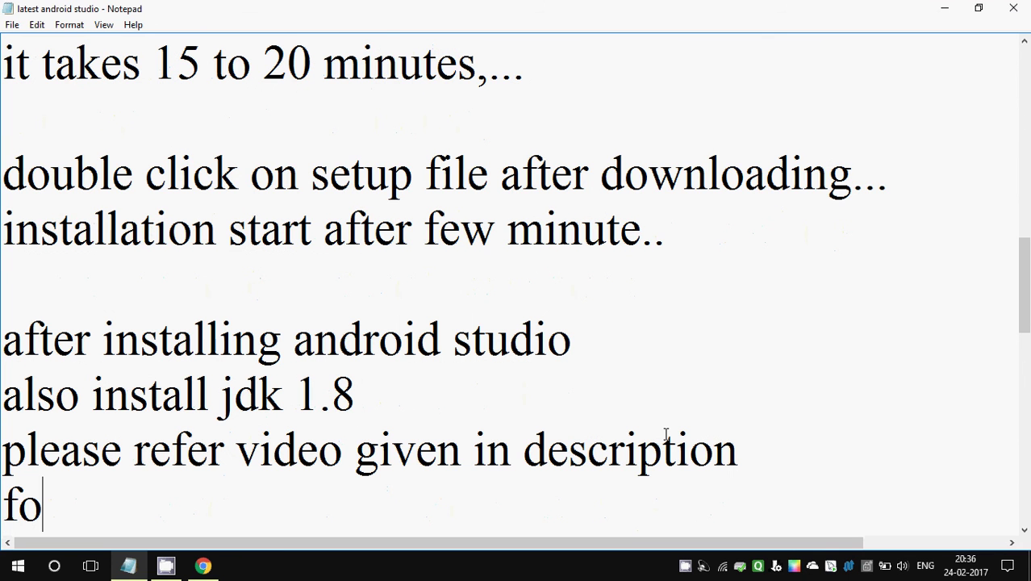
type("r insa")
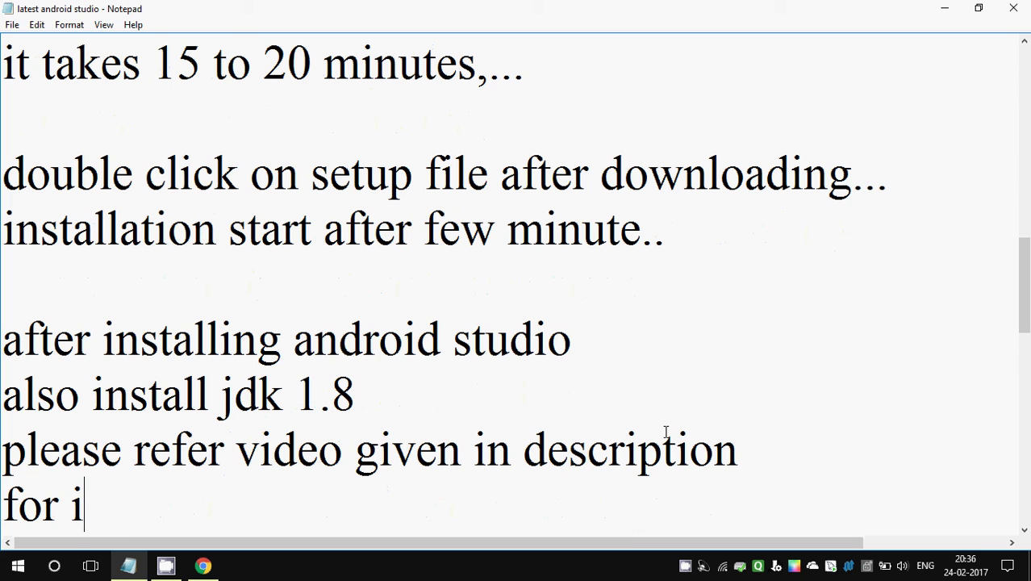